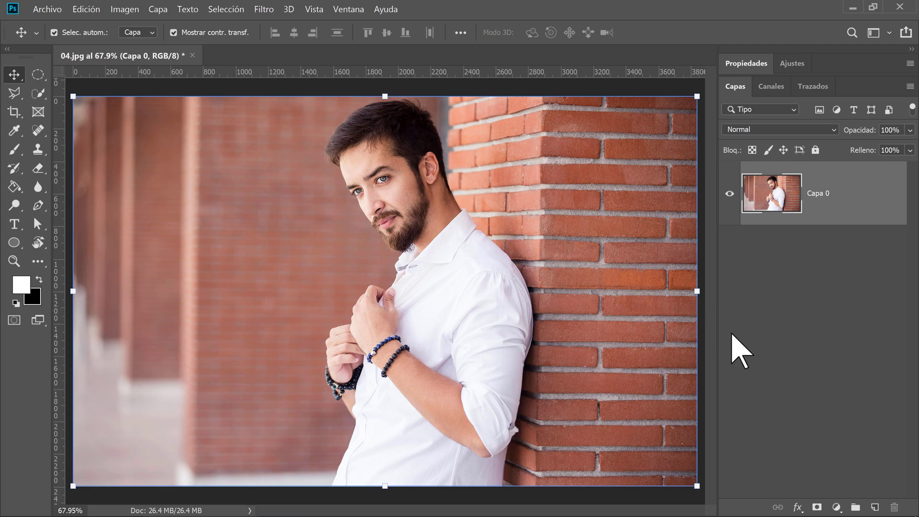
Step: With the Crop tool, extend the crop frame up and down and narrow it from the right
left_click(776, 341)
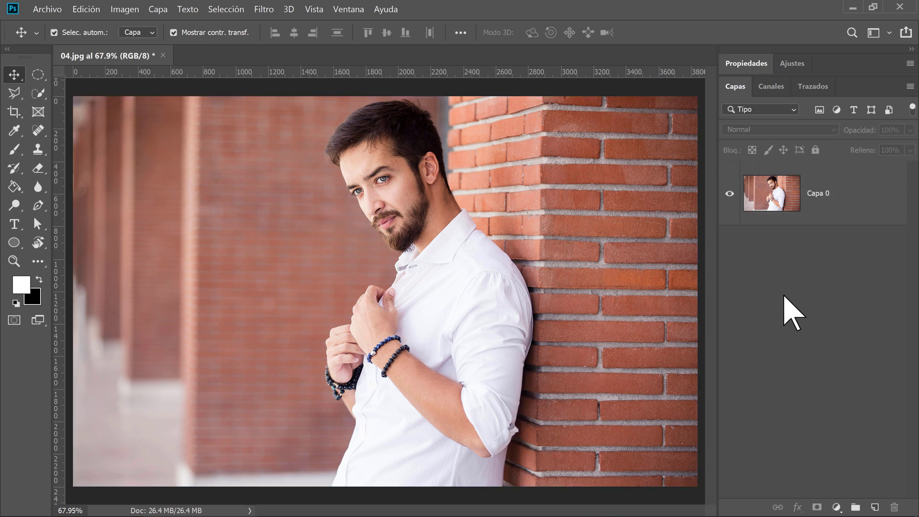
left_click(825, 203)
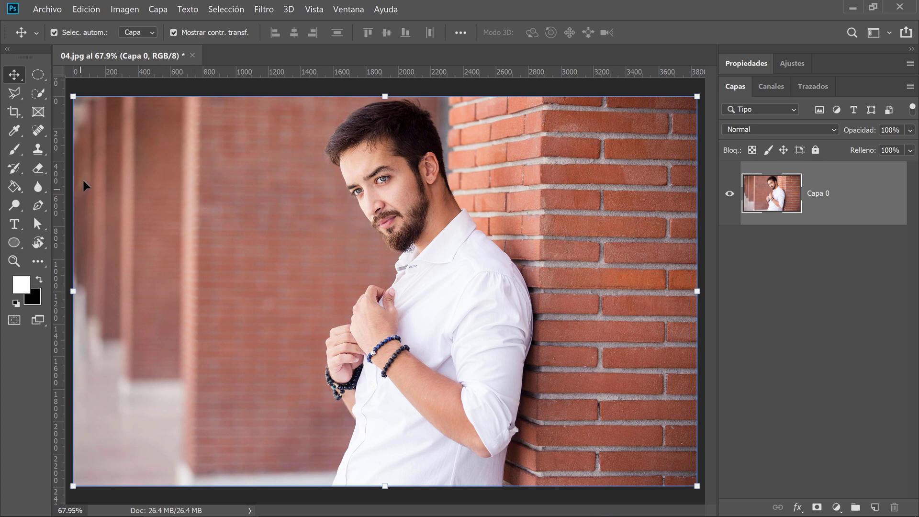
left_click_drag(11, 121, 117, 112)
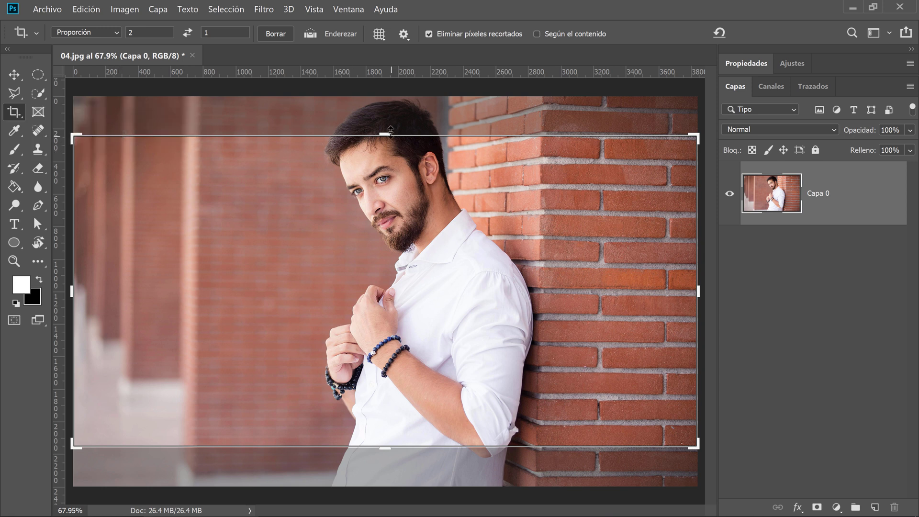
left_click_drag(391, 134, 384, 94)
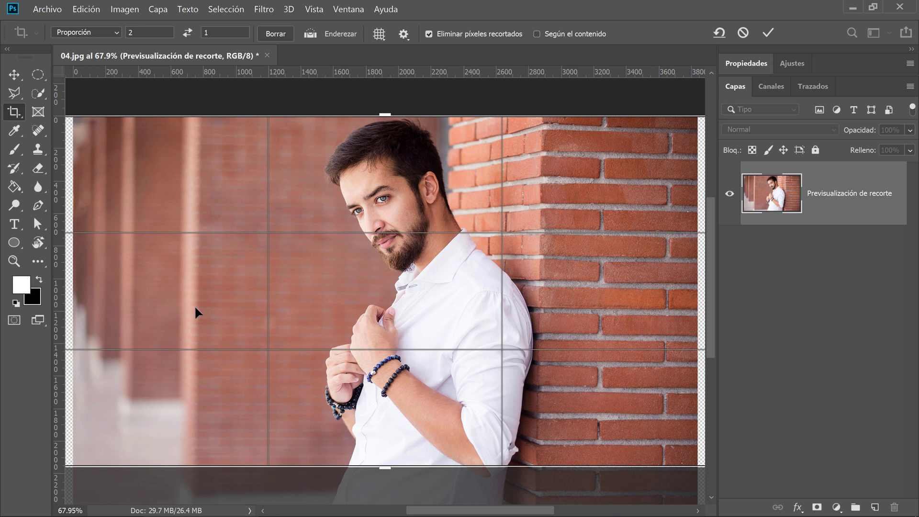
left_click_drag(378, 467, 381, 489)
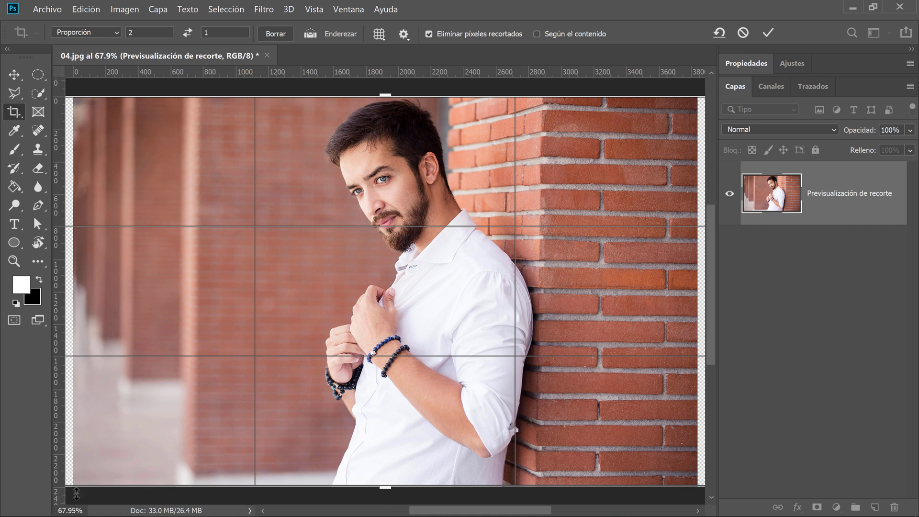
scroll(219, 409, "down", 1)
scroll(219, 410, "down", 1)
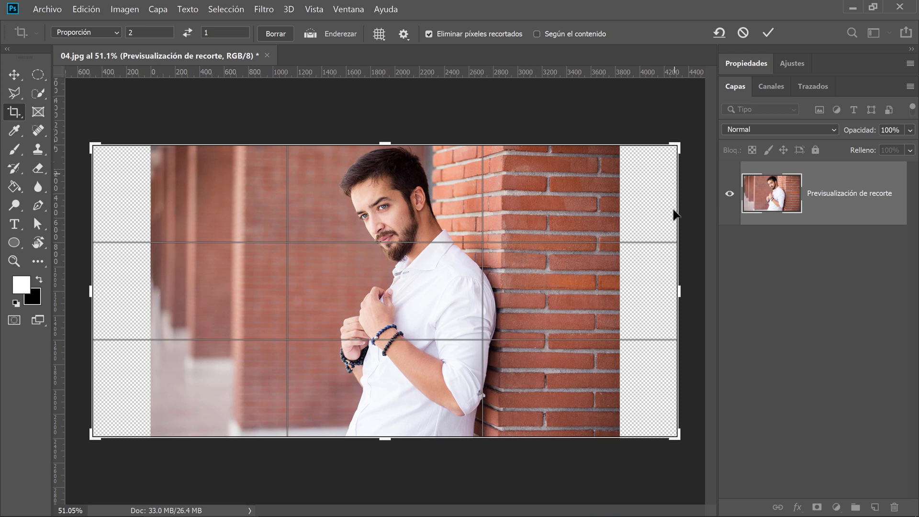
left_click_drag(677, 291, 634, 292)
Step: Drop the 2:1 ratio, pull in the corners and left edge around the man, and commit
left_click(113, 33)
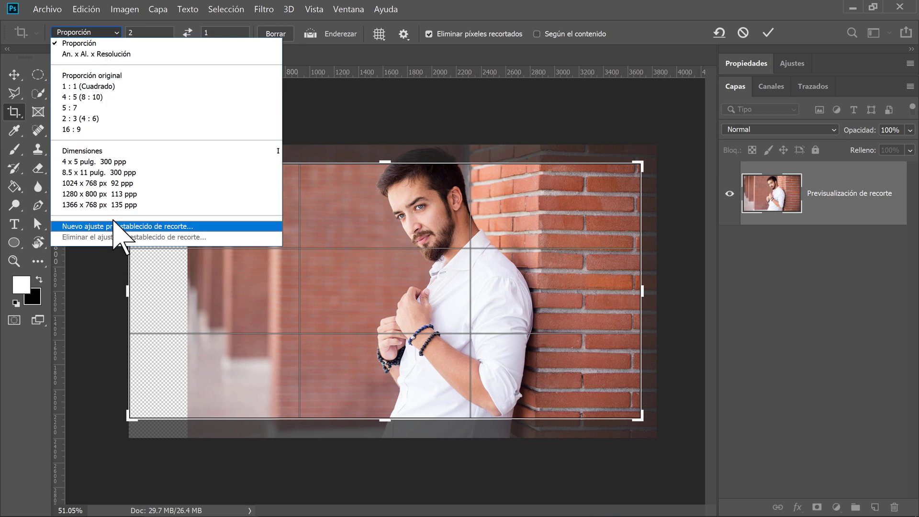
left_click(123, 76)
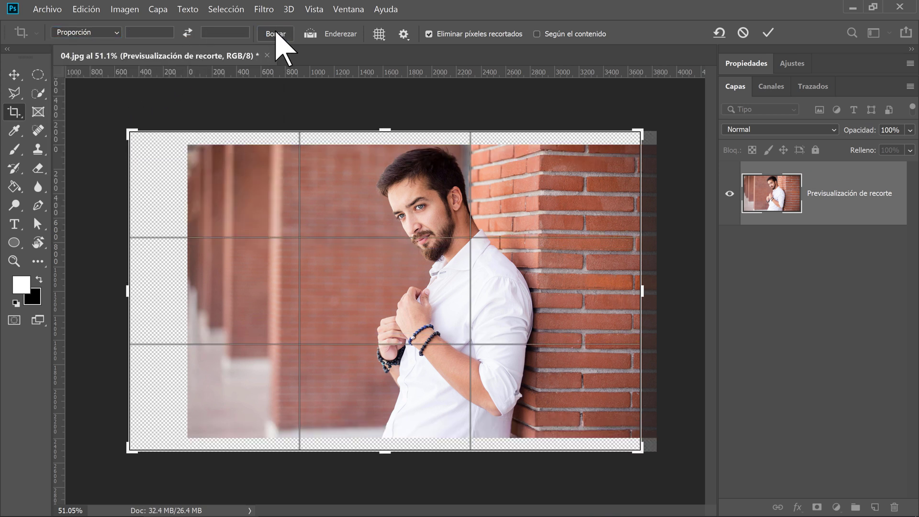
left_click_drag(134, 132, 154, 138)
key("ctrl+r")
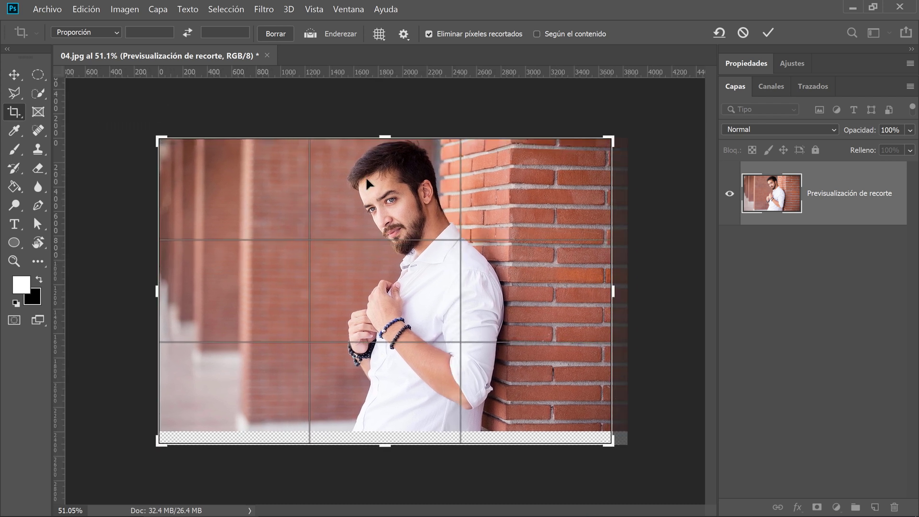
left_click_drag(609, 439, 560, 429)
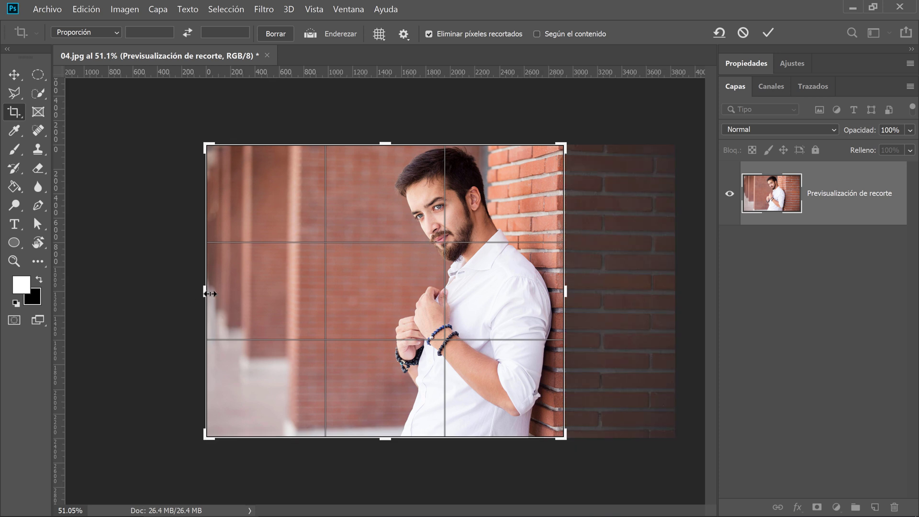
left_click_drag(209, 293, 221, 293)
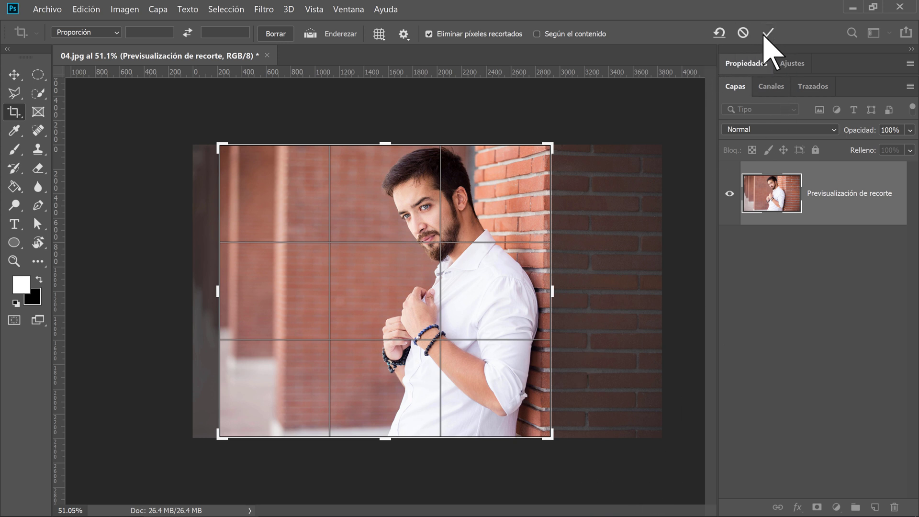
left_click(765, 36)
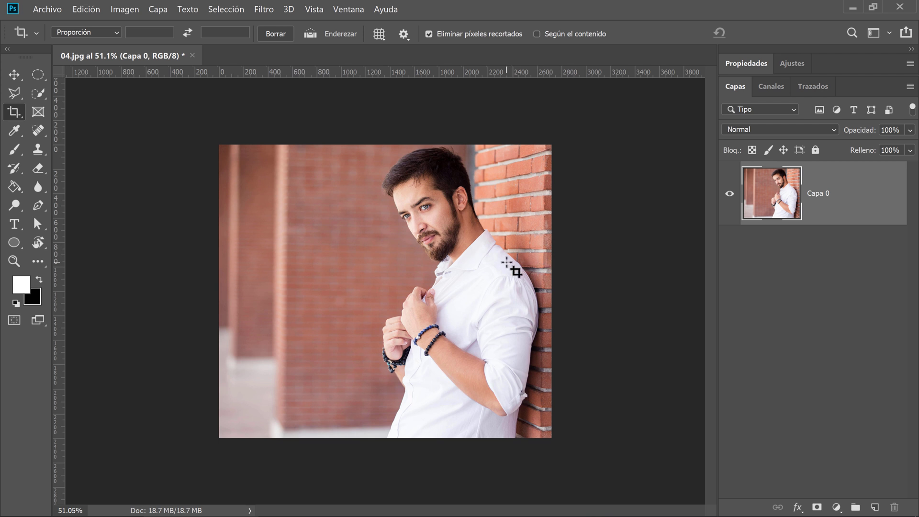
scroll(505, 261, "up", 3)
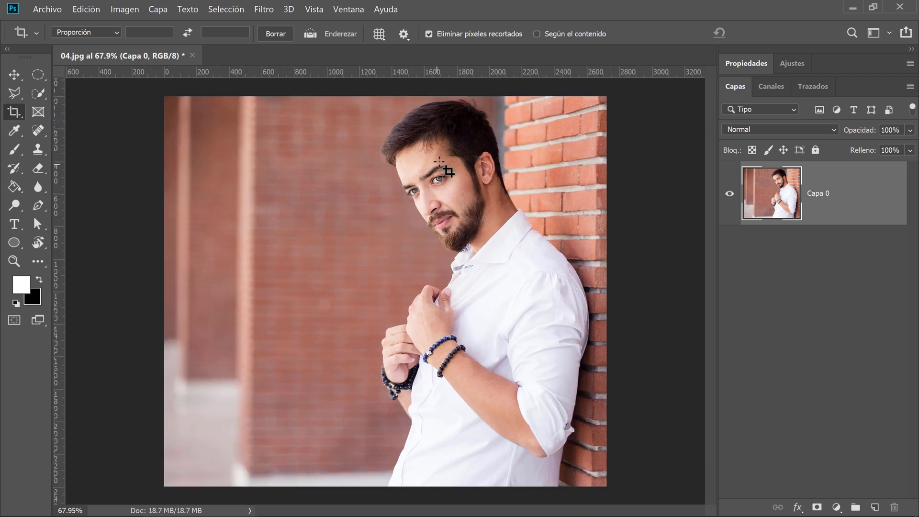
left_click(15, 75)
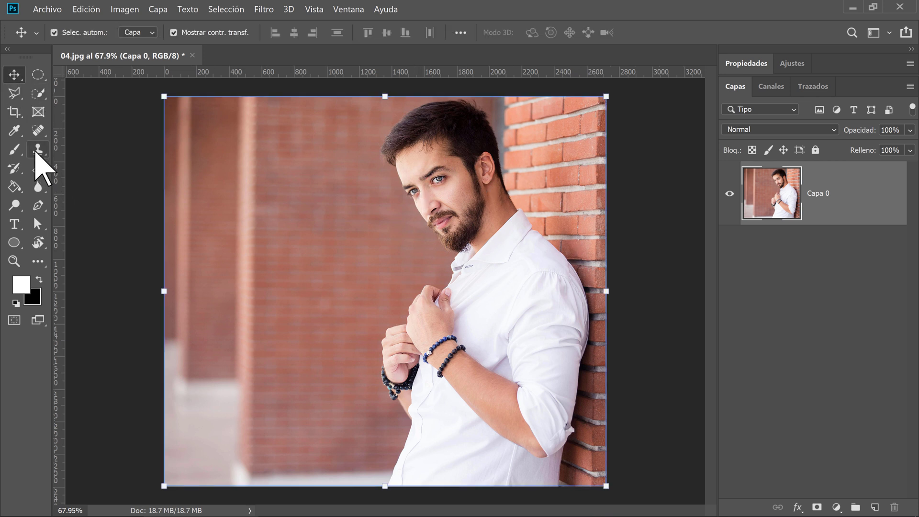
left_click(38, 188)
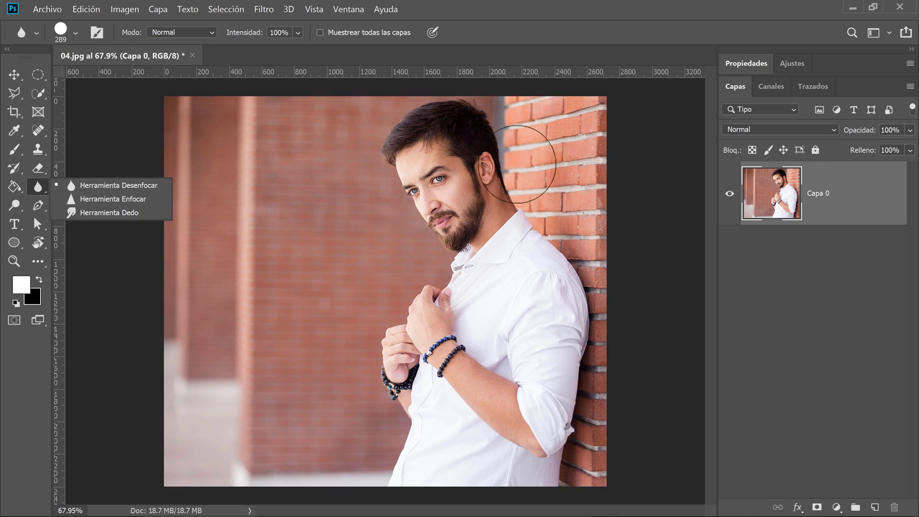
left_click(14, 74)
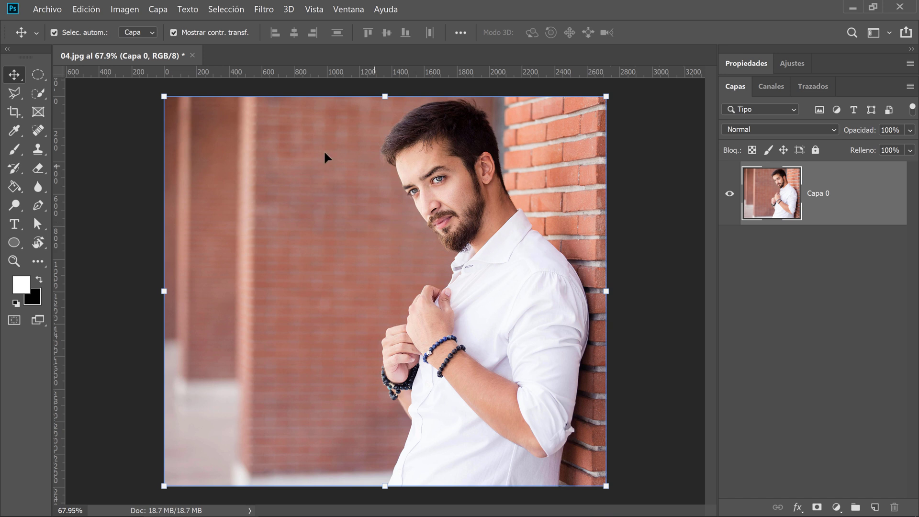
left_click(38, 75)
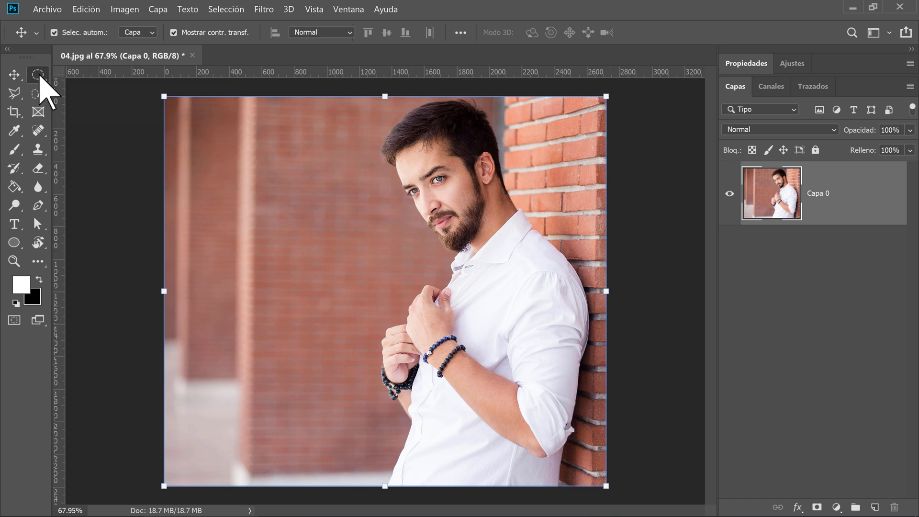
right_click(39, 76)
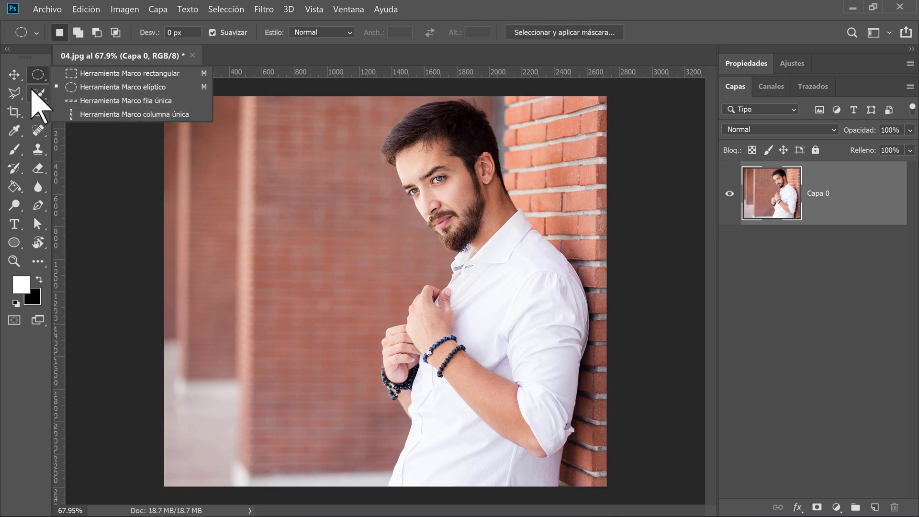
left_click(38, 93)
right_click(37, 93)
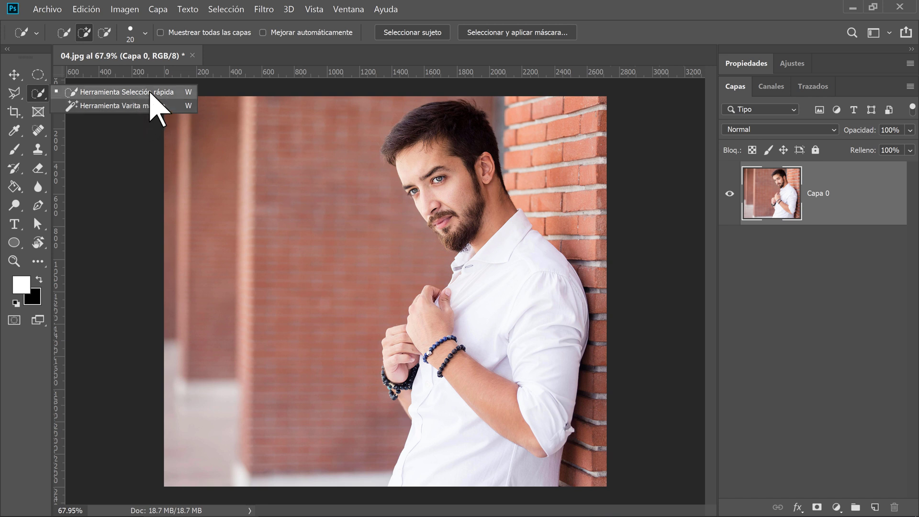
left_click(127, 92)
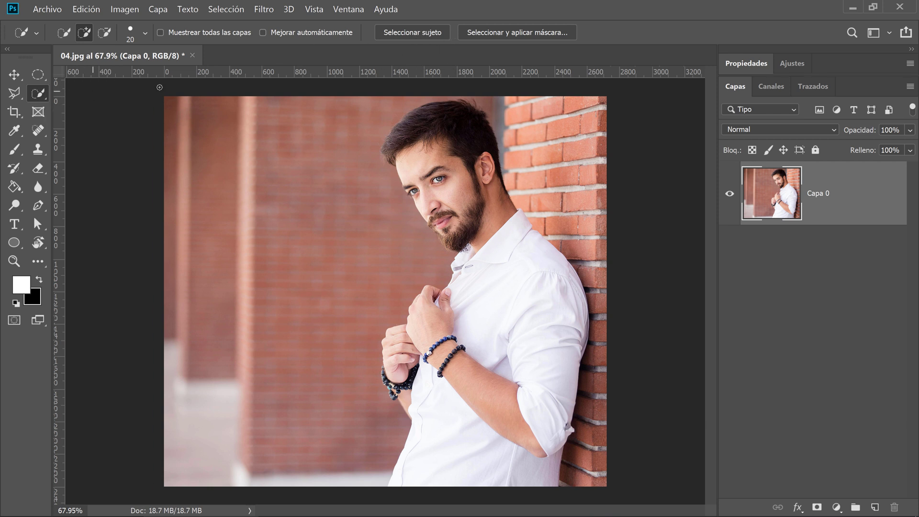
Step: Select the man with Select Subject and bring up the Adjustments (Ajustes) panel
left_click(416, 34)
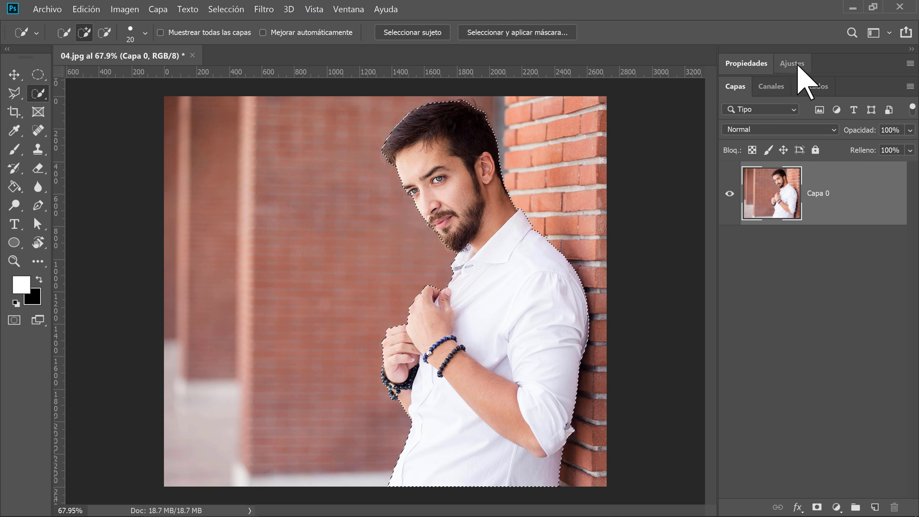
left_click(794, 63)
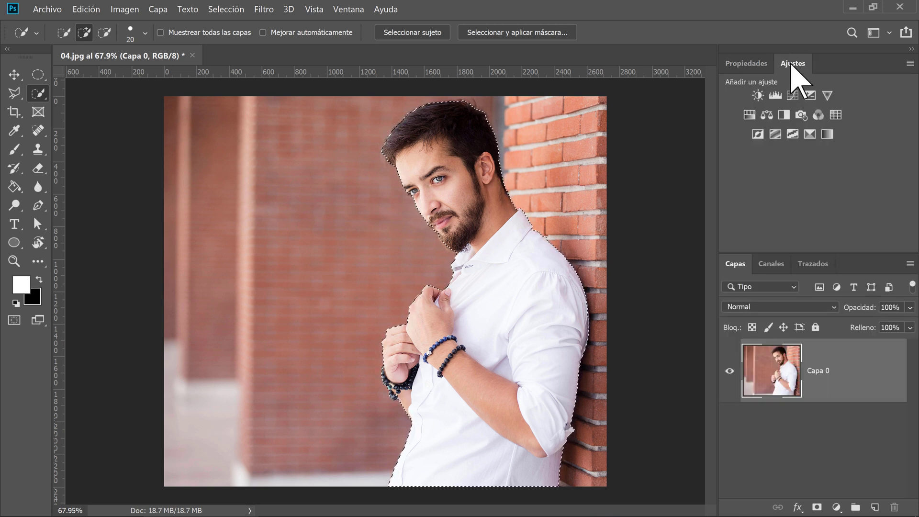
Step: Open the Camera Raw filter and set temperature, exposure, contrast -23 and shadows +2
left_click(264, 10)
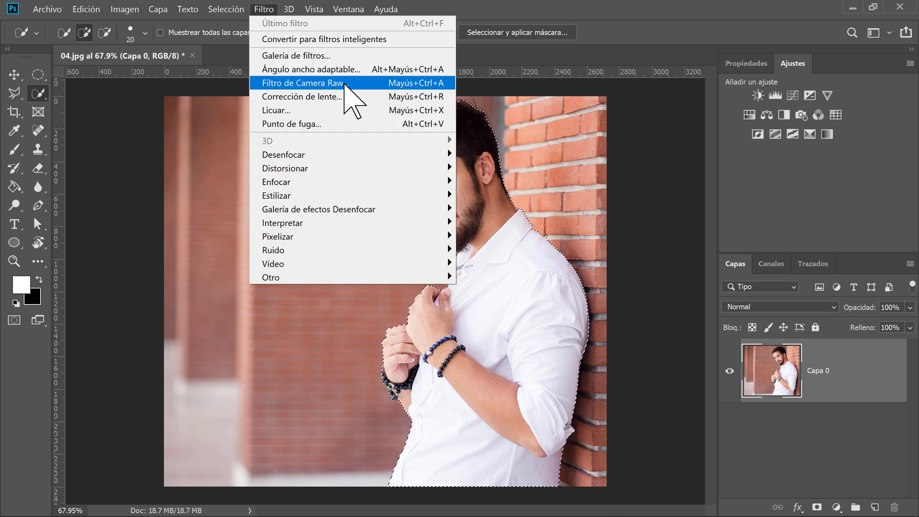
left_click(335, 85)
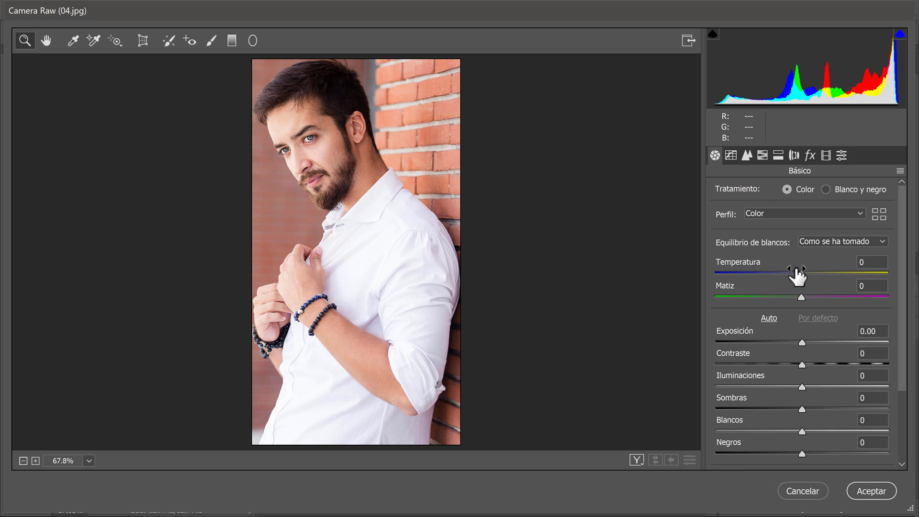
left_click_drag(798, 273, 812, 295)
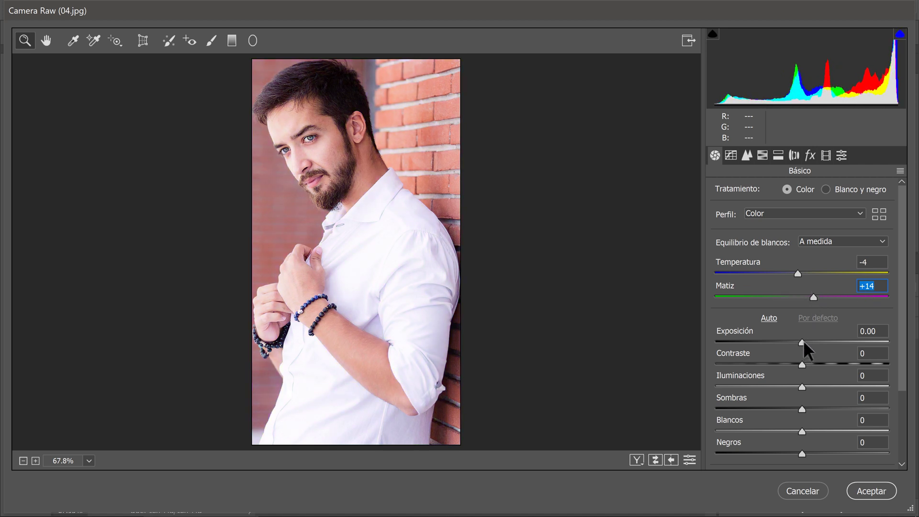
left_click_drag(803, 341, 758, 394)
left_click(800, 386)
left_click_drag(752, 396, 801, 396)
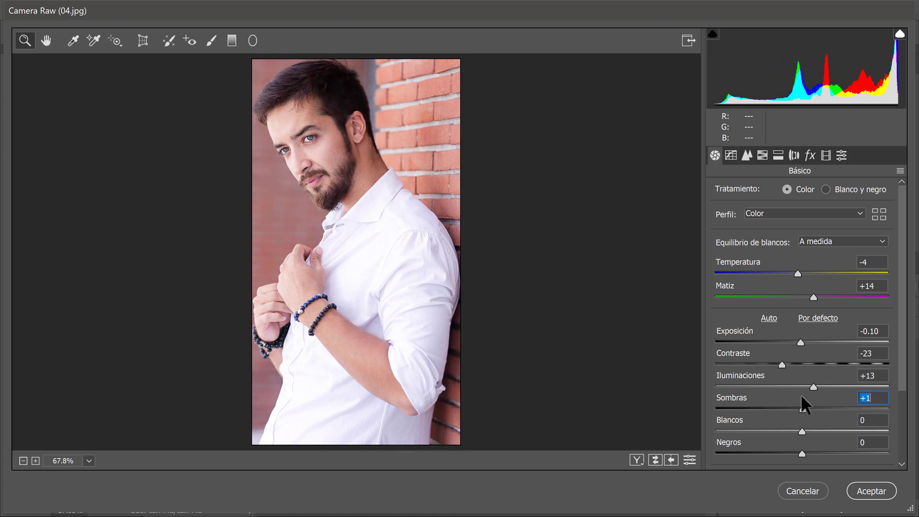
Step: Pull the Whites slider down and lift Blacks to +24
left_click_drag(798, 431, 708, 430)
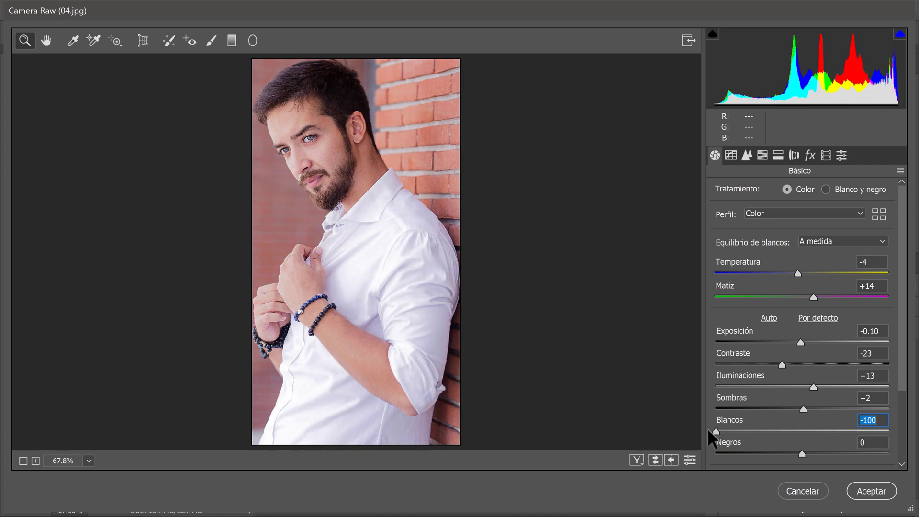
left_click_drag(900, 354, 899, 421)
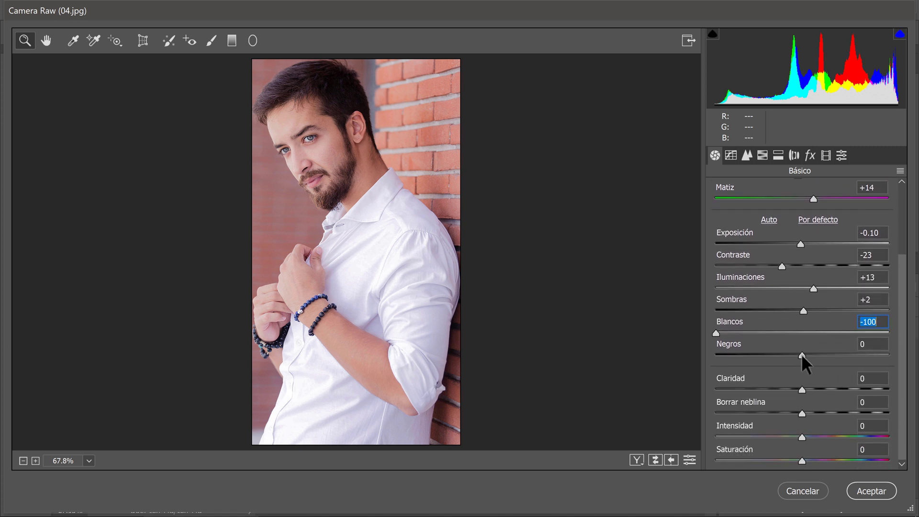
mouse_move(793, 355)
left_mouse_down()
mouse_move(715, 357)
mouse_move(775, 355)
left_mouse_up()
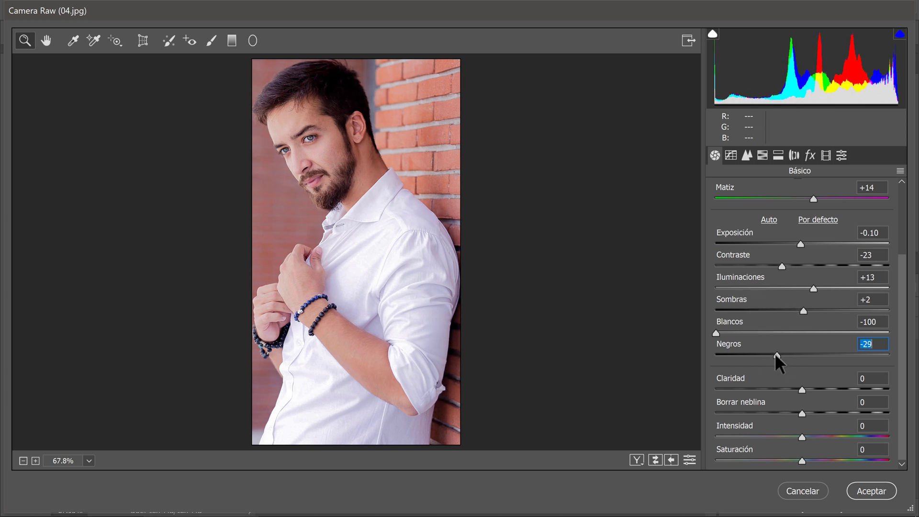
left_click_drag(774, 354, 823, 356)
Step: Adjust Clarity back and forth, ending around +26, and change the Dehaze amount
left_click_drag(802, 389, 717, 377)
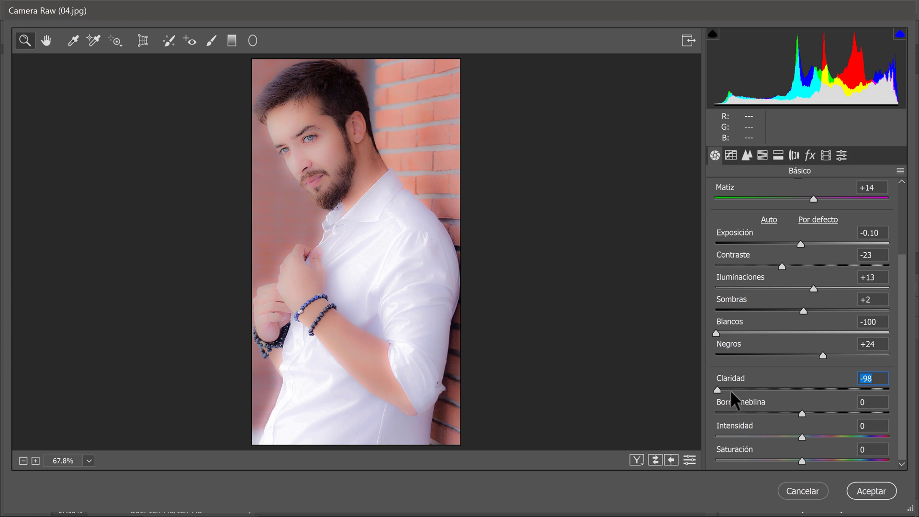
left_click_drag(716, 386, 894, 395)
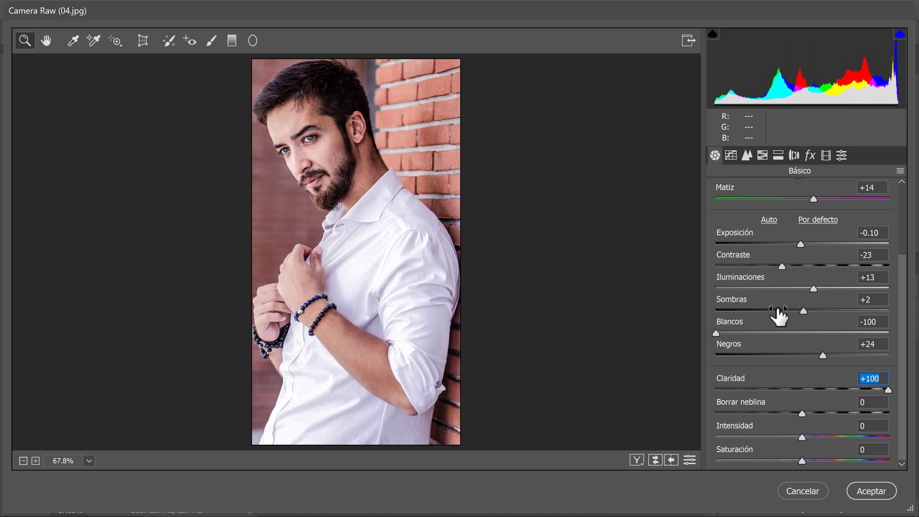
left_click_drag(885, 388, 807, 387)
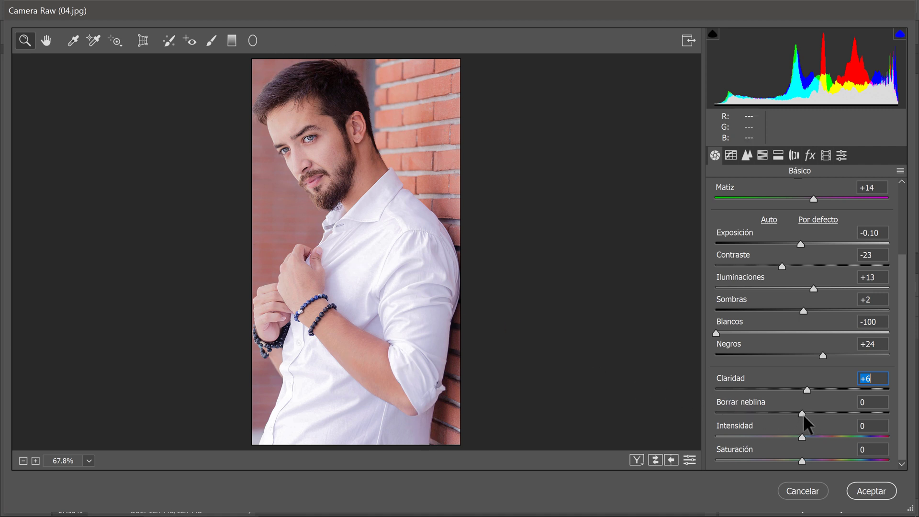
left_click_drag(802, 414, 910, 418)
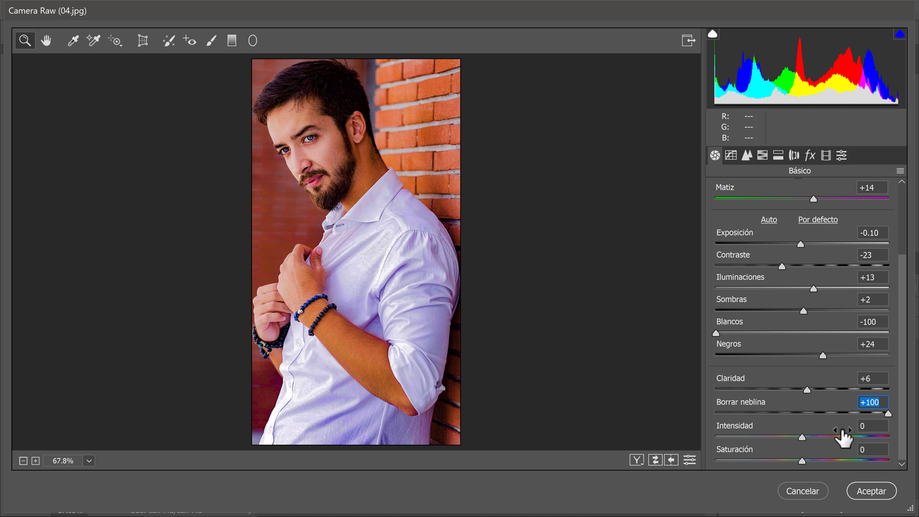
scroll(802, 415, "down", 1)
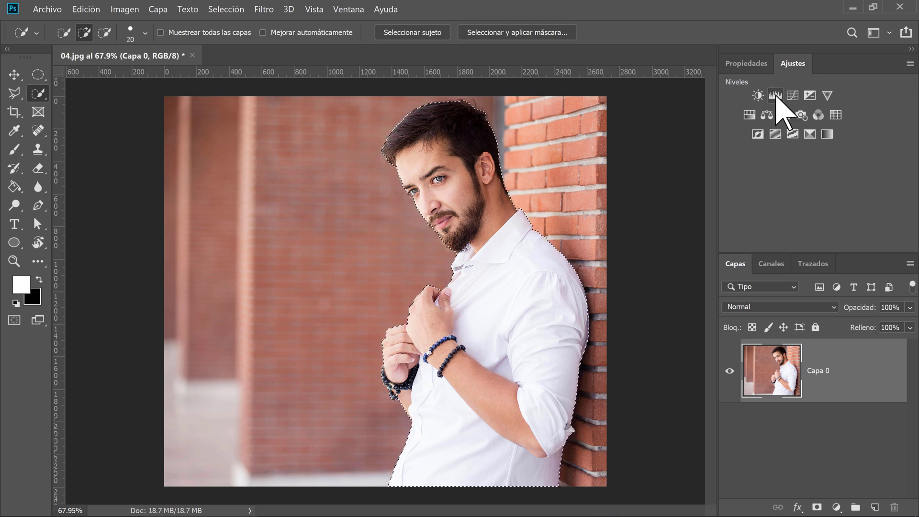
Step: Add a Levels adjustment clipped to Capa 0 and set its midtone gamma to 0.59
left_click(776, 95)
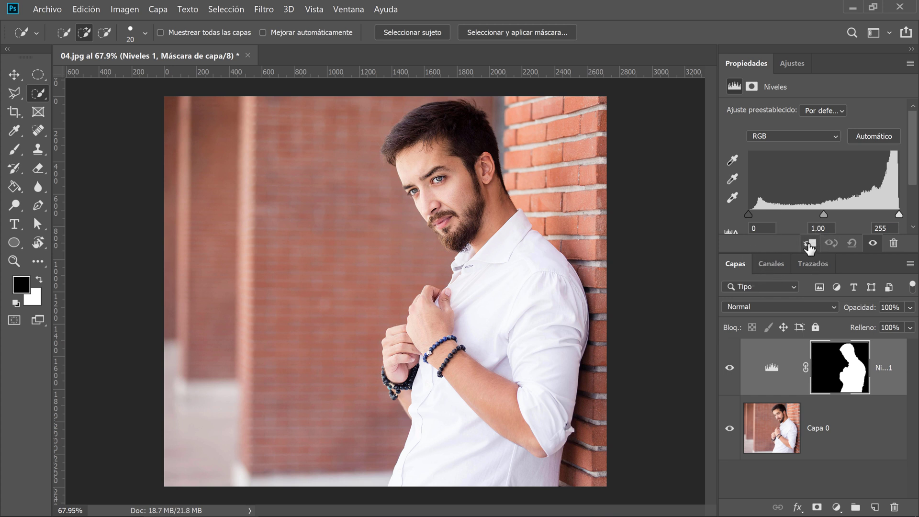
left_click(808, 245)
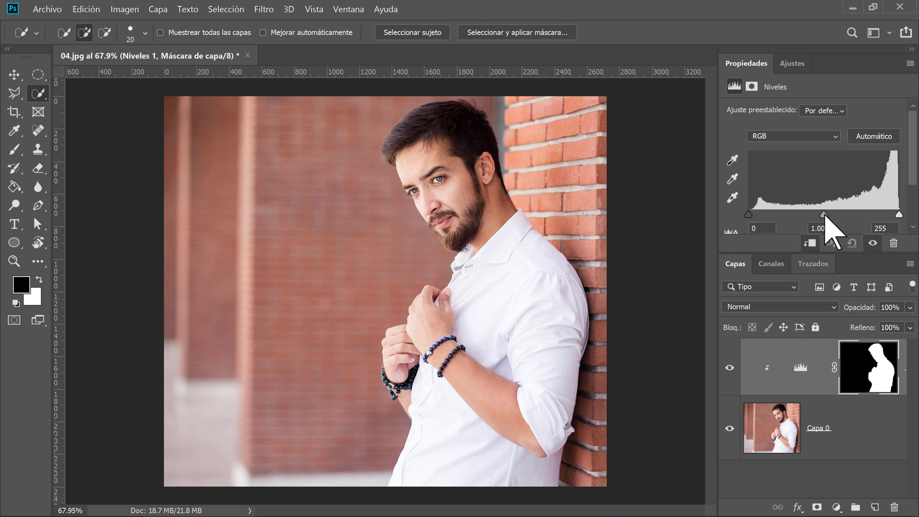
left_click_drag(823, 214, 896, 214)
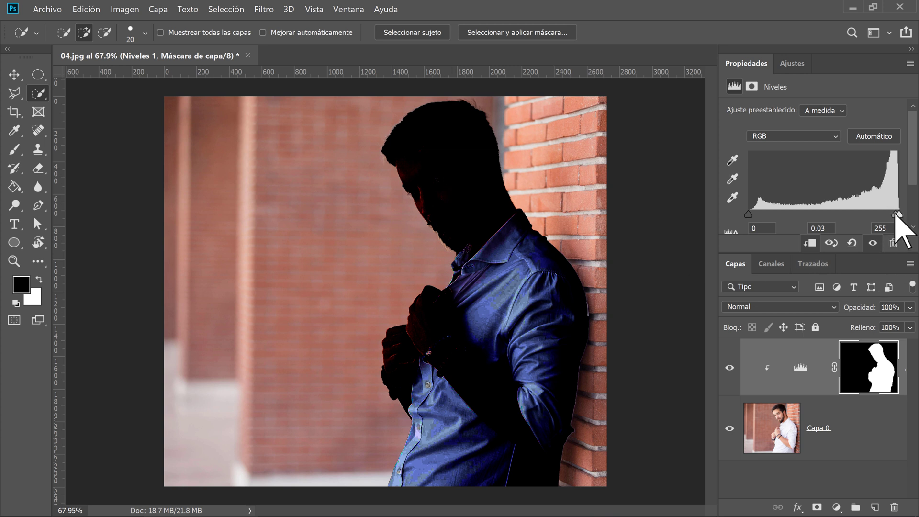
left_click_drag(893, 214, 801, 214)
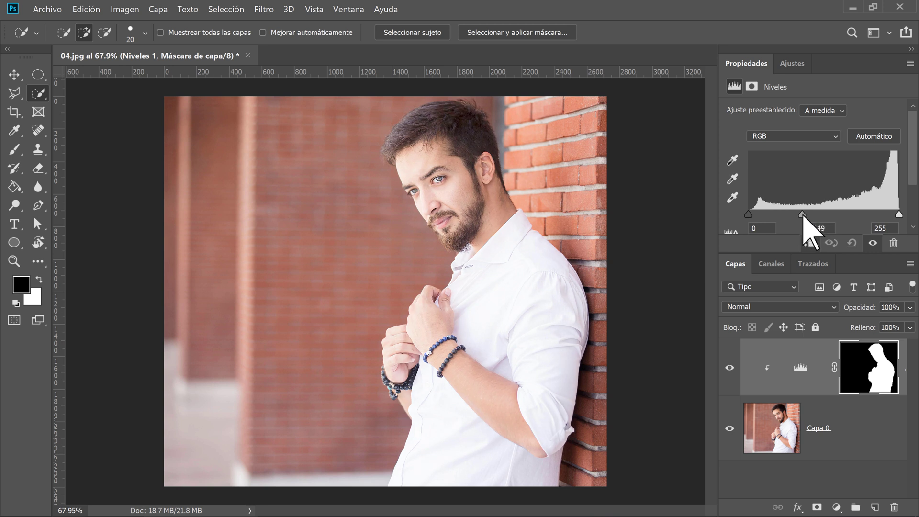
left_click_drag(802, 215, 848, 215)
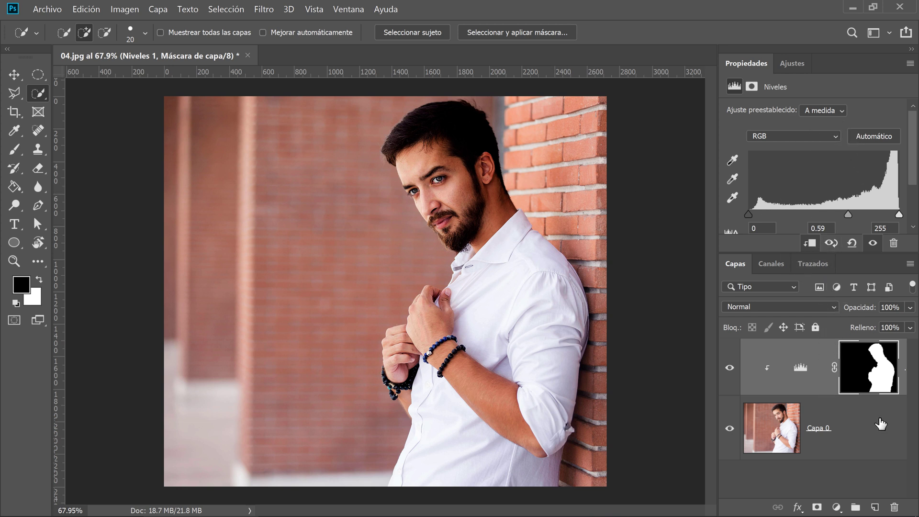
left_click(790, 65)
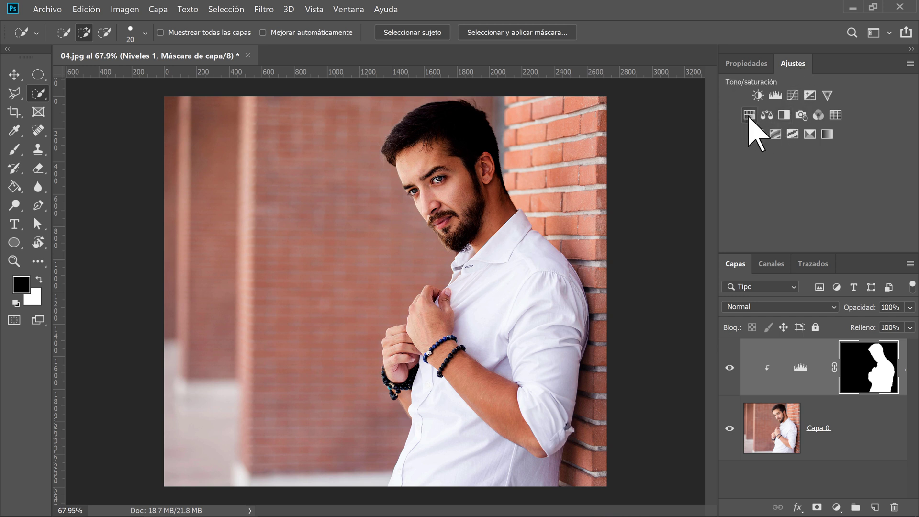
left_click(750, 117)
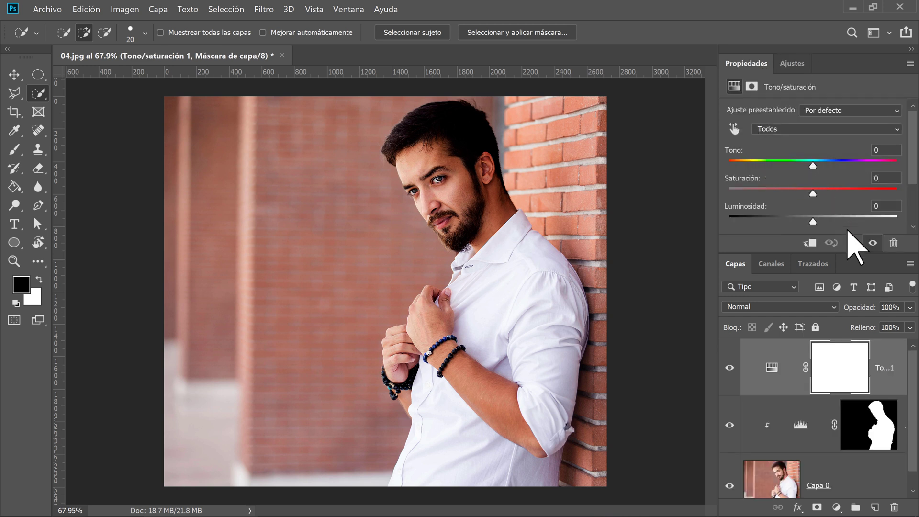
left_click_drag(805, 257, 807, 277)
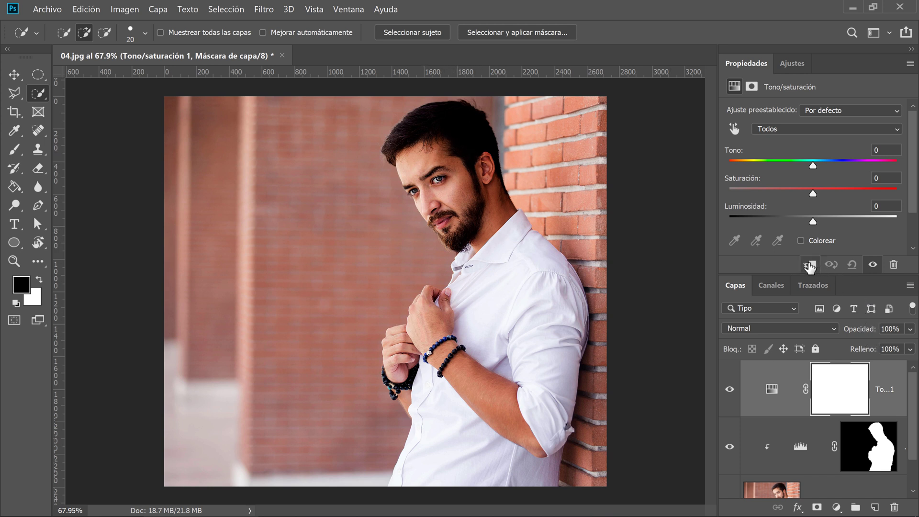
left_click(809, 264)
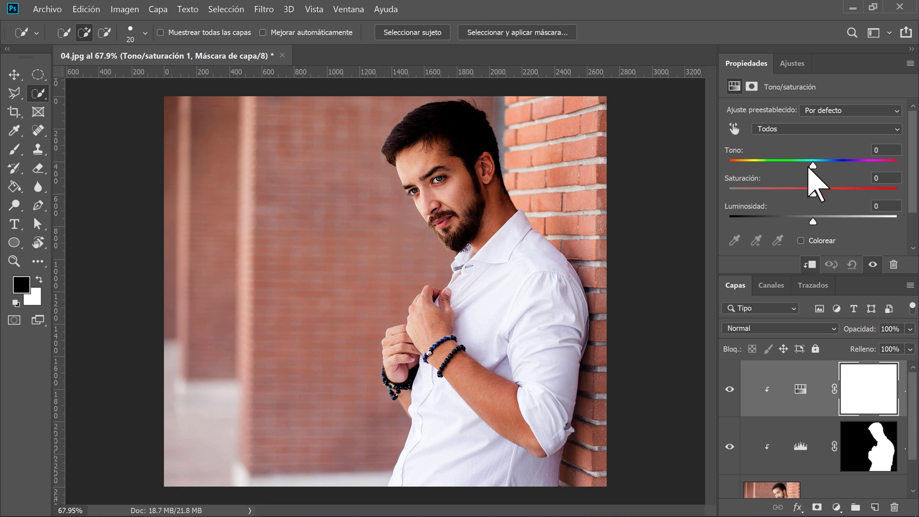
left_click_drag(812, 165, 776, 166)
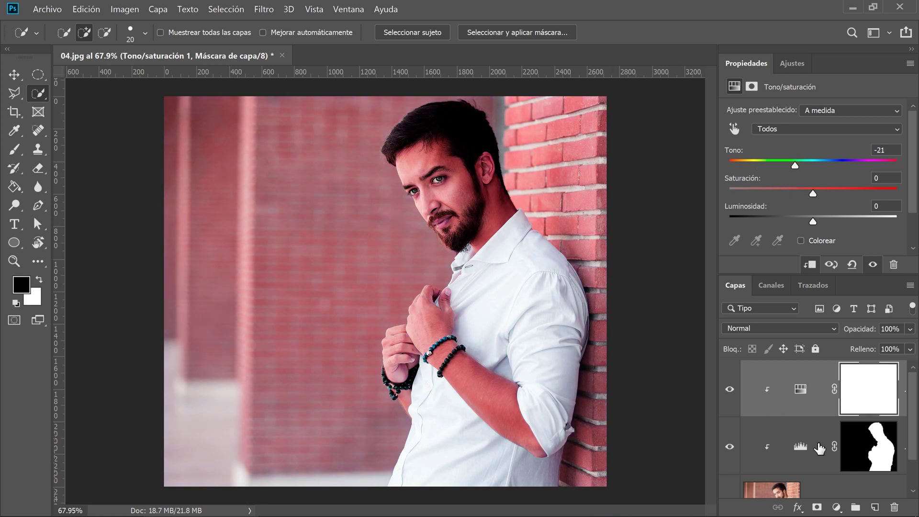
scroll(819, 447, "down", 1)
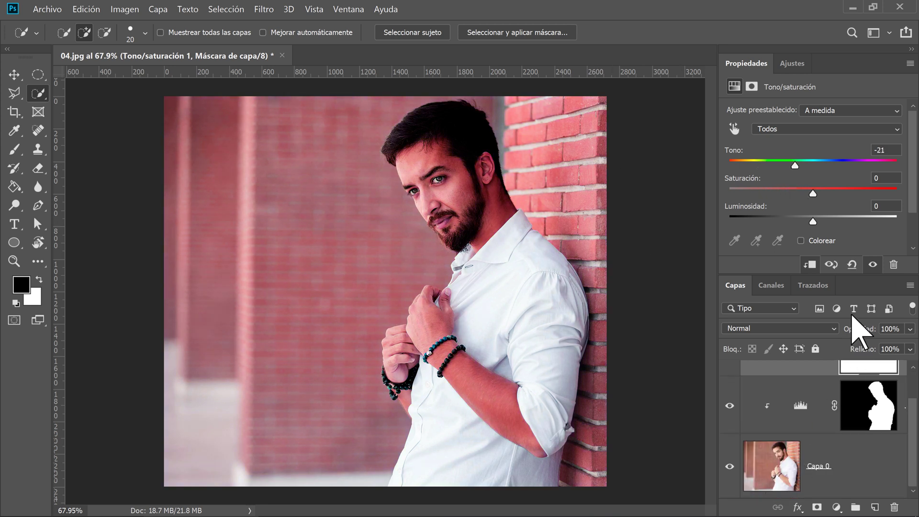
key("ctrl+z")
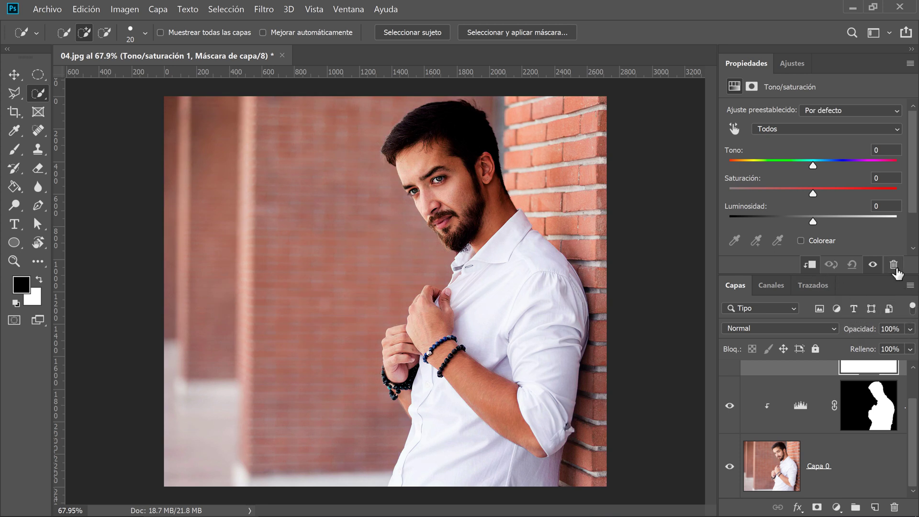
left_click(892, 264)
Step: Reselect the man on Capa 0 and add a Hue/Saturation (Tono/saturación) adjustment masked to him
left_click(785, 451)
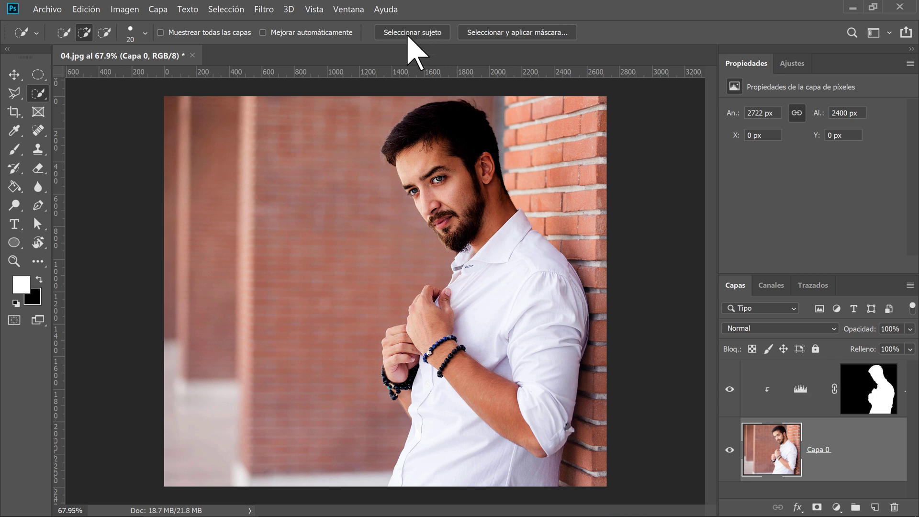
left_click(410, 34)
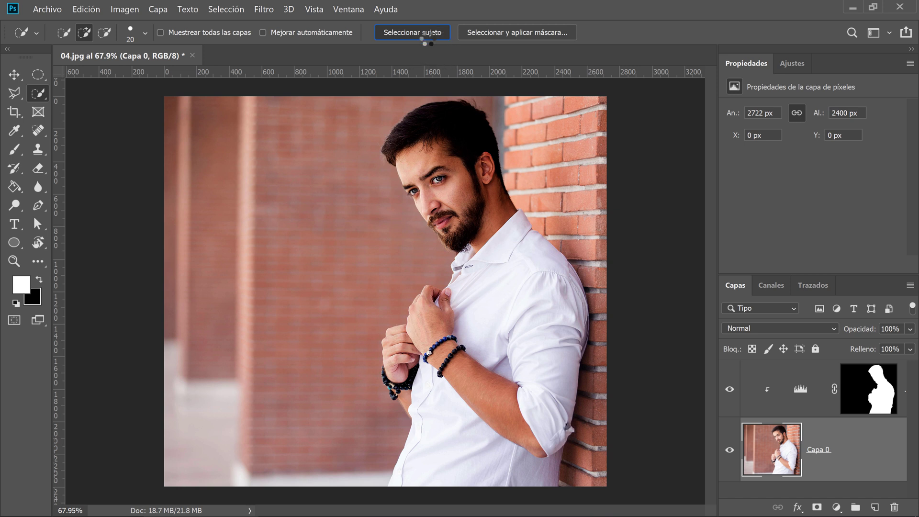
left_click(793, 65)
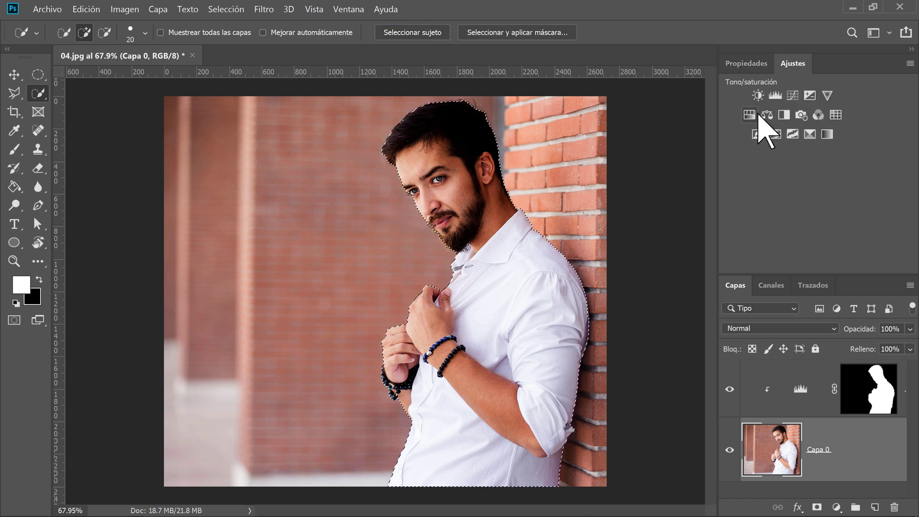
left_click(750, 114)
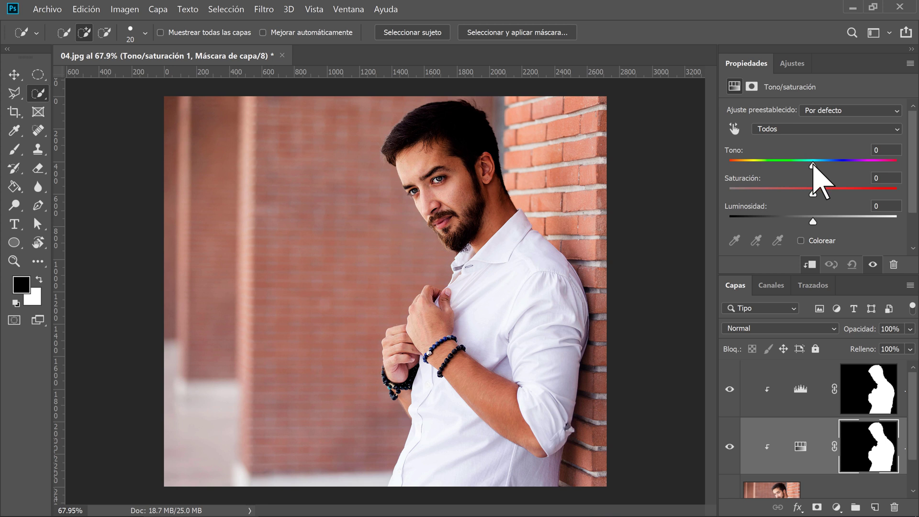
Step: Set Hue -12, Saturation +1 and Lightness +11, then collapse the Properties panel
mouse_move(813, 166)
left_mouse_down()
mouse_move(726, 163)
mouse_move(879, 173)
mouse_move(756, 168)
mouse_move(796, 171)
left_mouse_up()
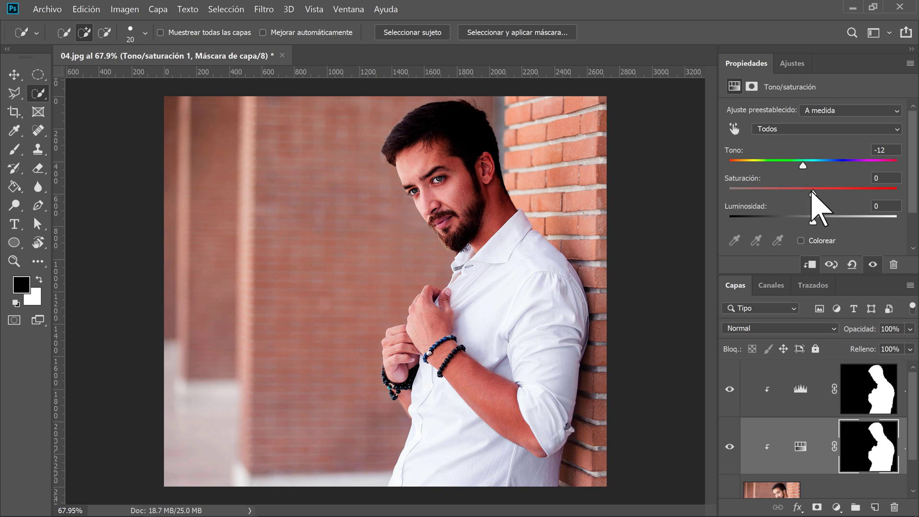
mouse_move(812, 194)
left_mouse_down()
mouse_move(702, 193)
mouse_move(903, 193)
mouse_move(813, 194)
left_mouse_up()
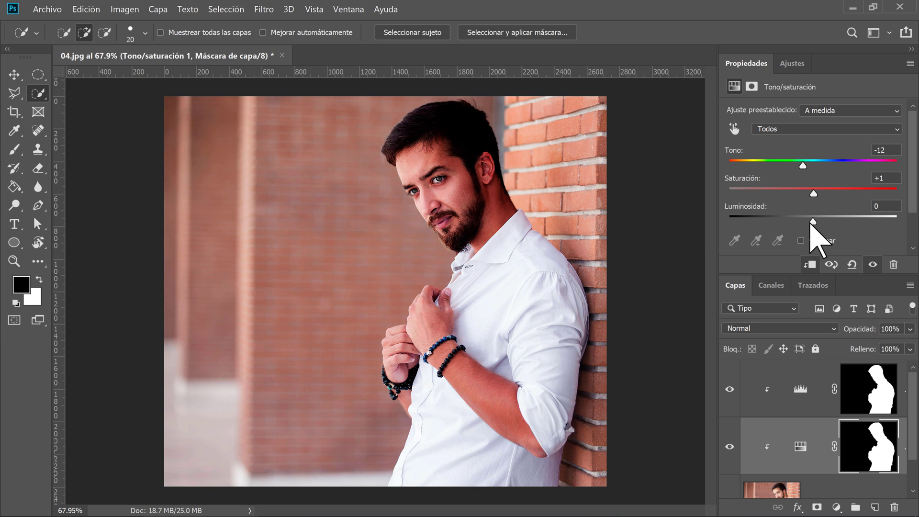
left_click_drag(812, 221, 781, 222)
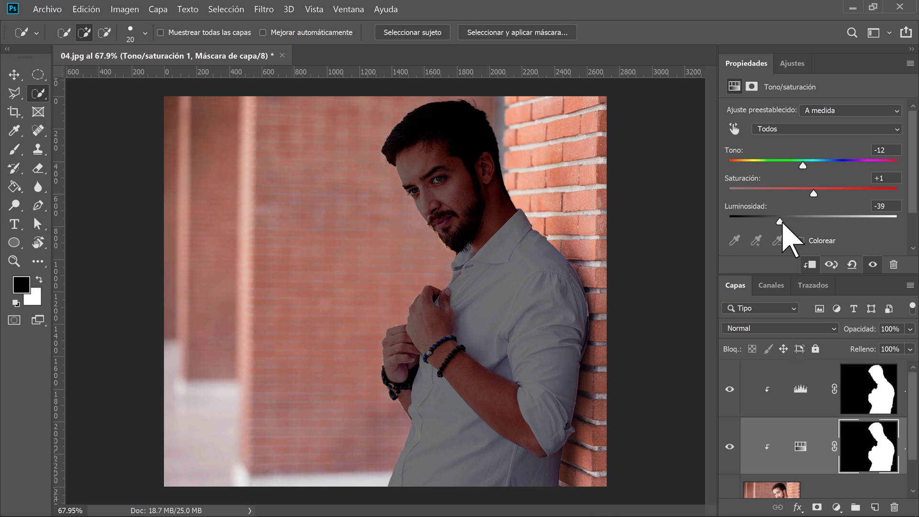
left_click_drag(781, 222, 826, 229)
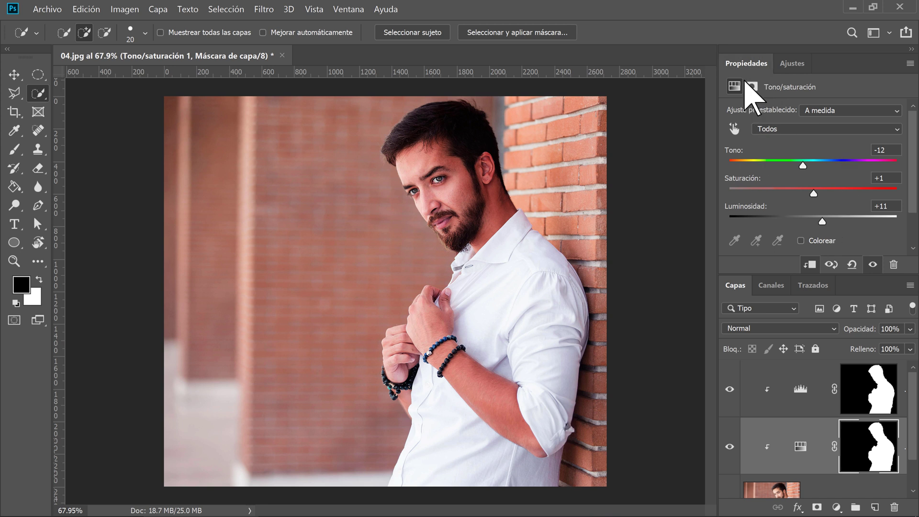
double_click(747, 65)
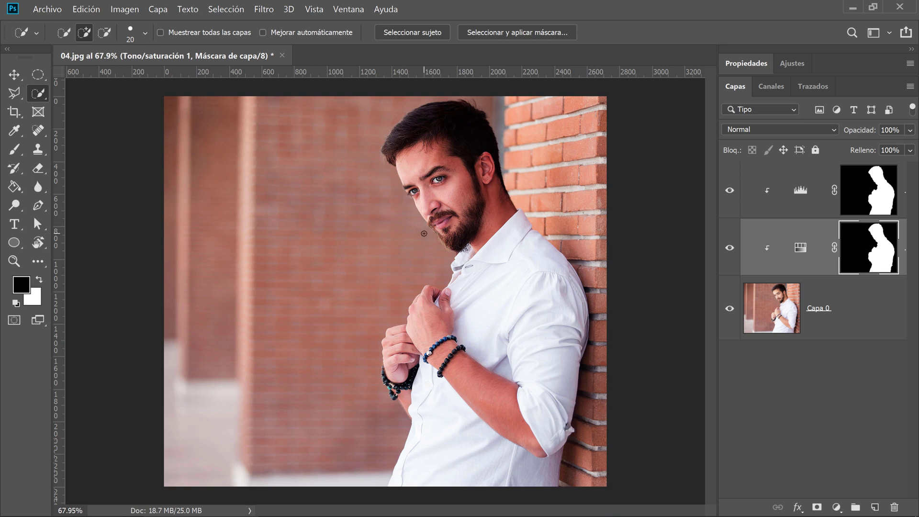
Step: Zoom into the face, hide the Levels layer, and ready the Spot Healing Brush on Capa 0
scroll(424, 234, "up", 5)
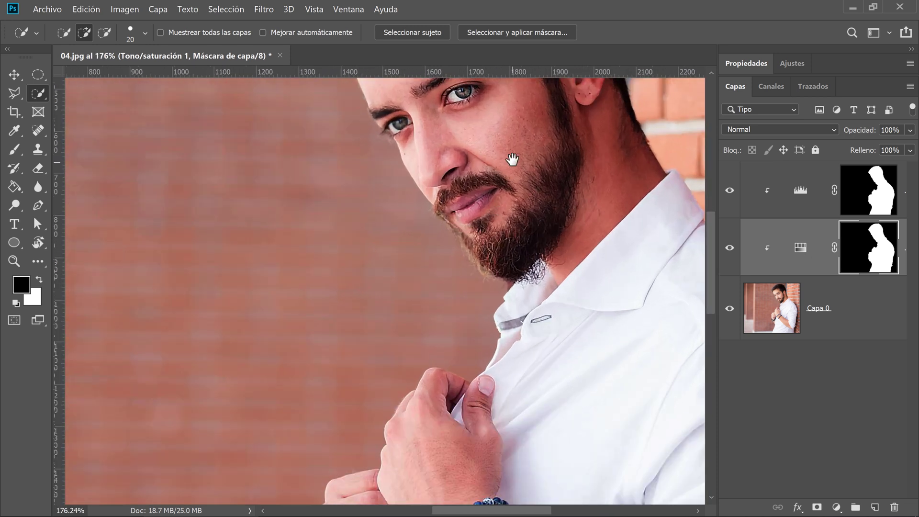
mouse_move(512, 159)
left_mouse_down()
mouse_move(455, 250)
mouse_move(452, 241)
left_mouse_up()
scroll(420, 260, "up", 3)
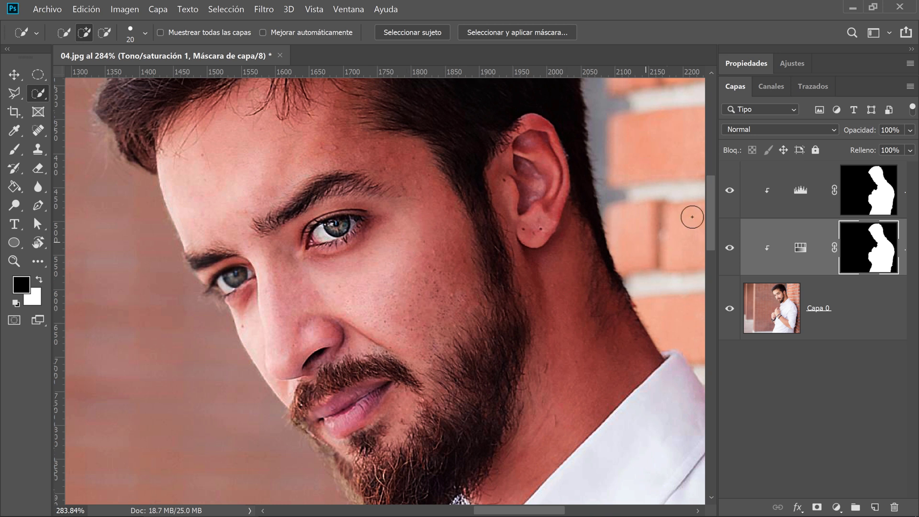
left_click(729, 193)
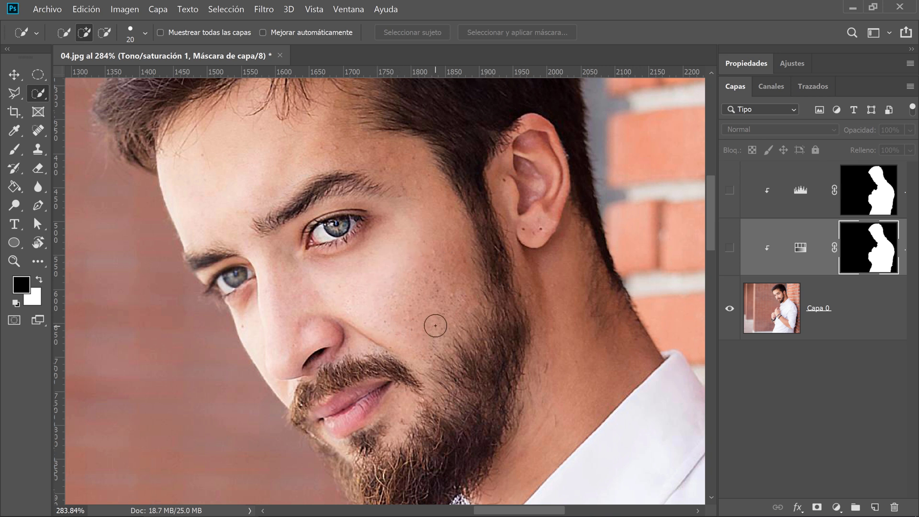
scroll(286, 251, "up", 2)
scroll(384, 195, "up", 5)
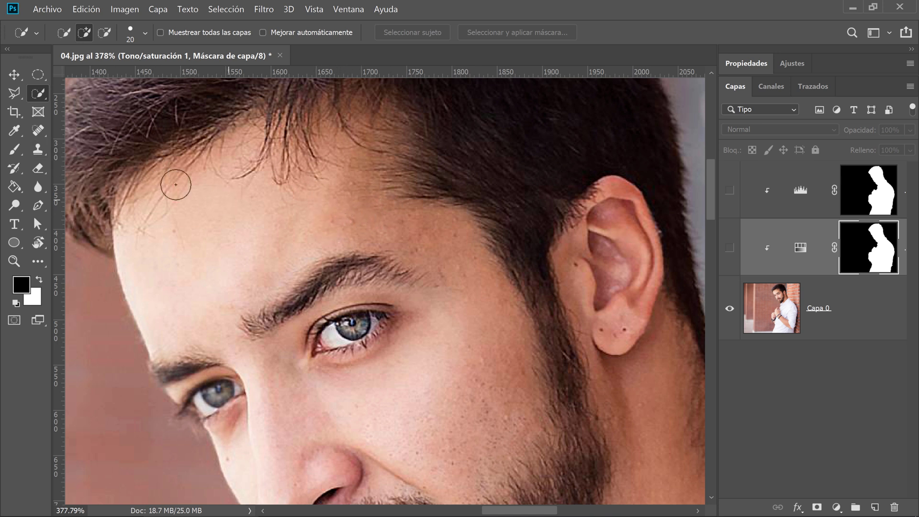
left_click(37, 130)
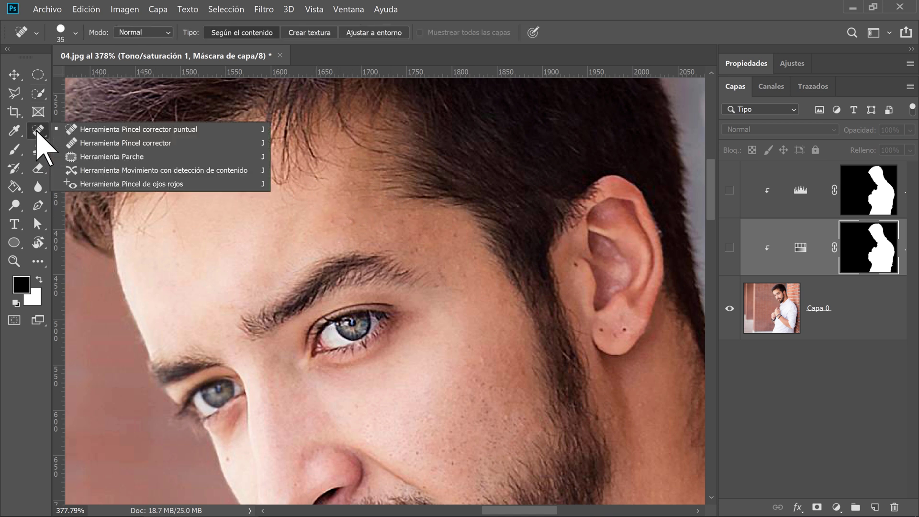
left_click(174, 129)
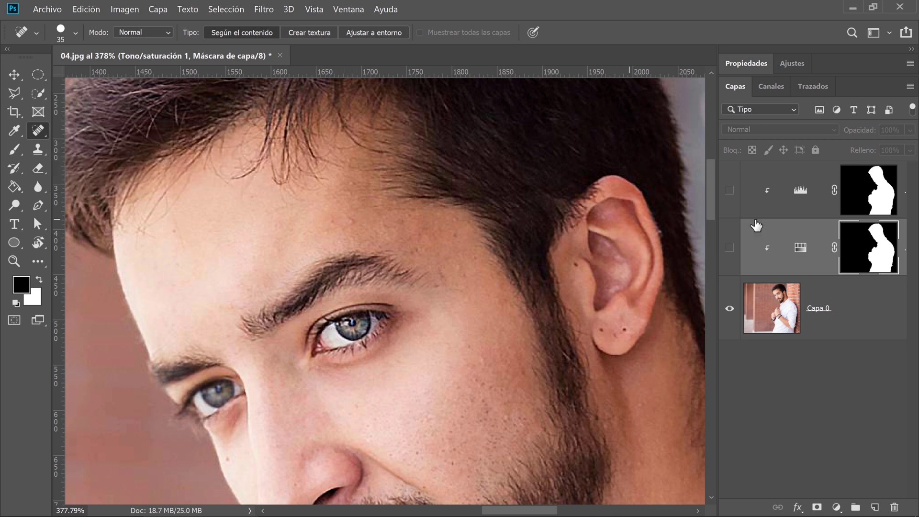
left_click(781, 316)
Step: Heal the forehead blemish and paint away the freckles down the cheek
left_click(349, 223)
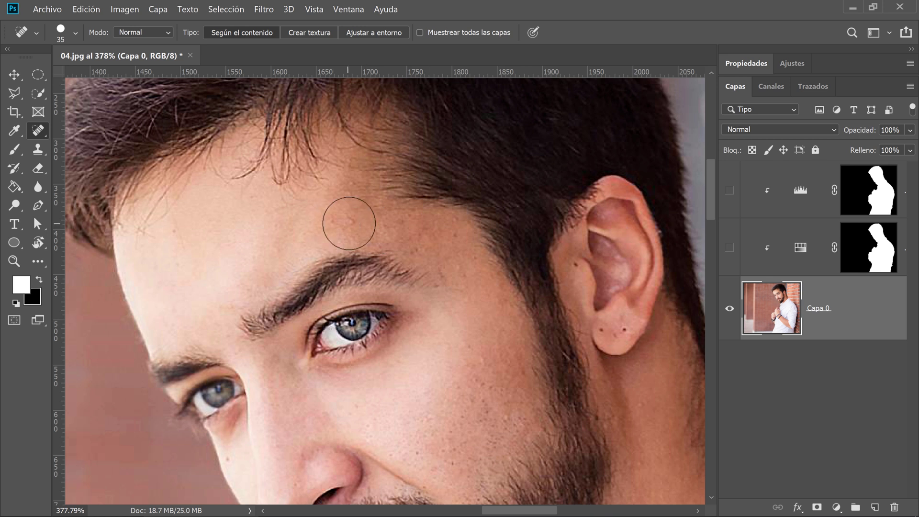
left_click(75, 32)
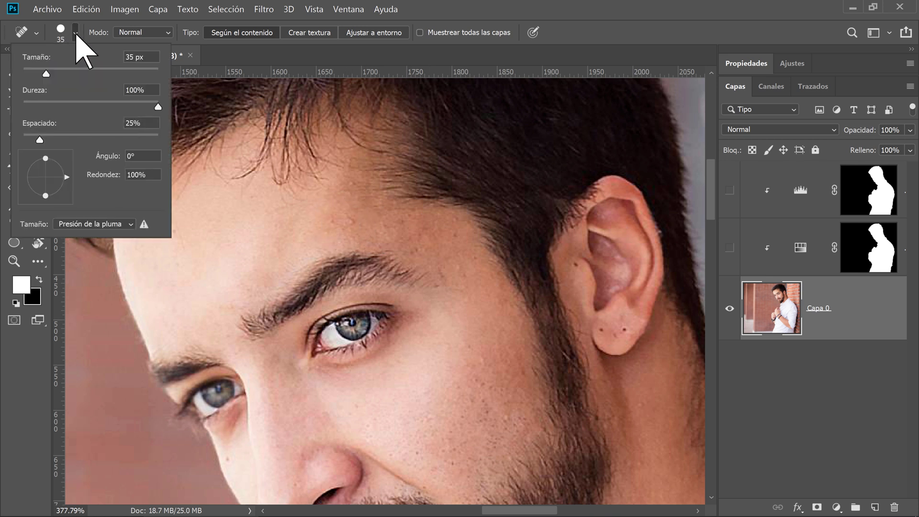
left_click(642, 13)
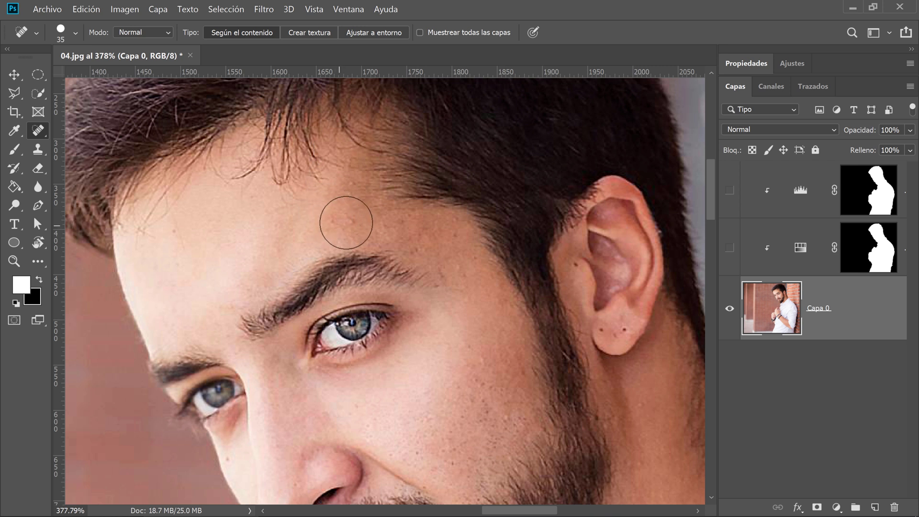
left_click(344, 223)
left_click_drag(418, 357, 441, 262)
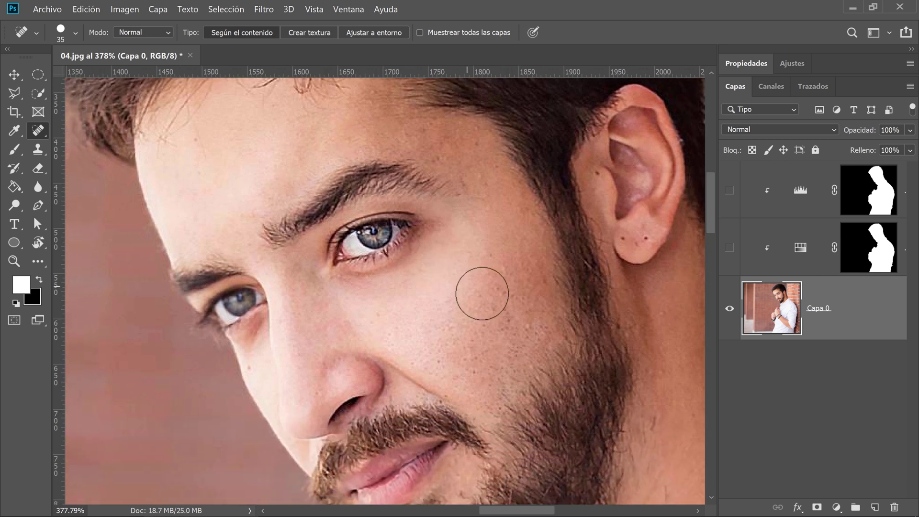
left_click_drag(502, 294, 492, 337)
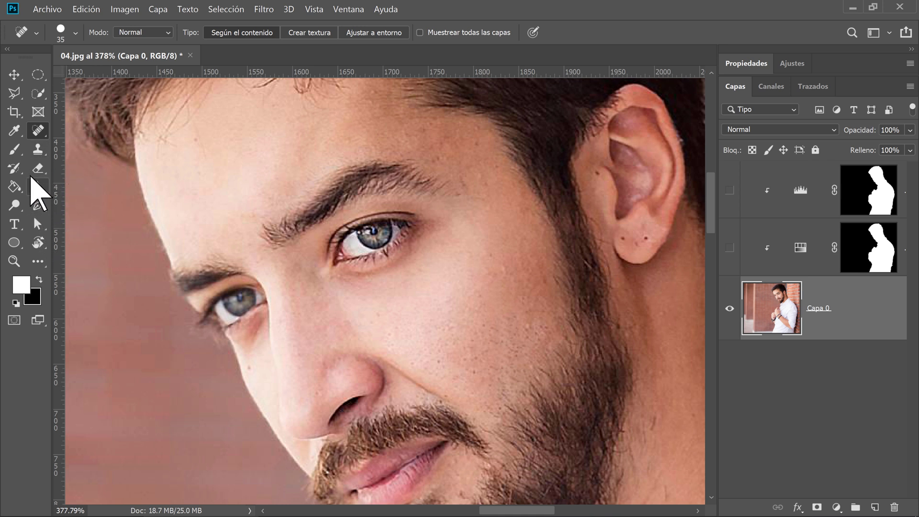
Step: With the Blur tool at about 49 px, soften the freckles on the upper cheek
left_click_drag(38, 188, 77, 194)
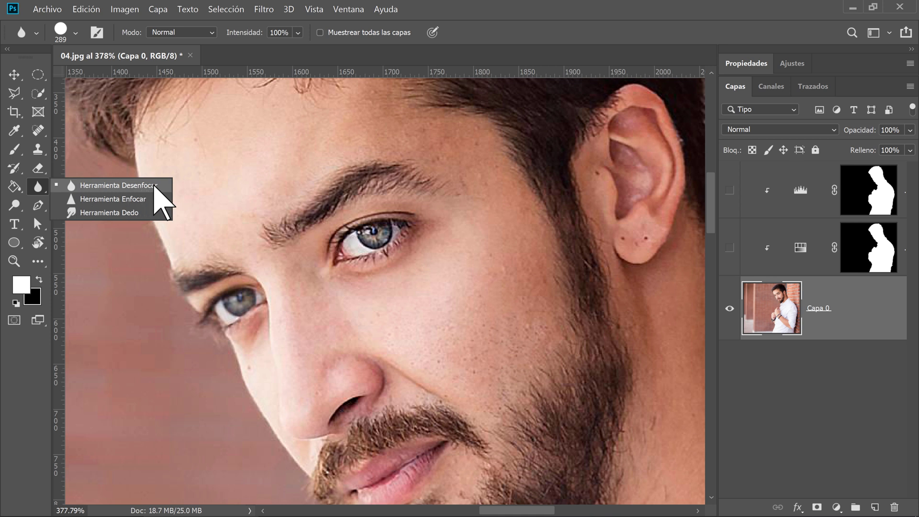
left_click(141, 186)
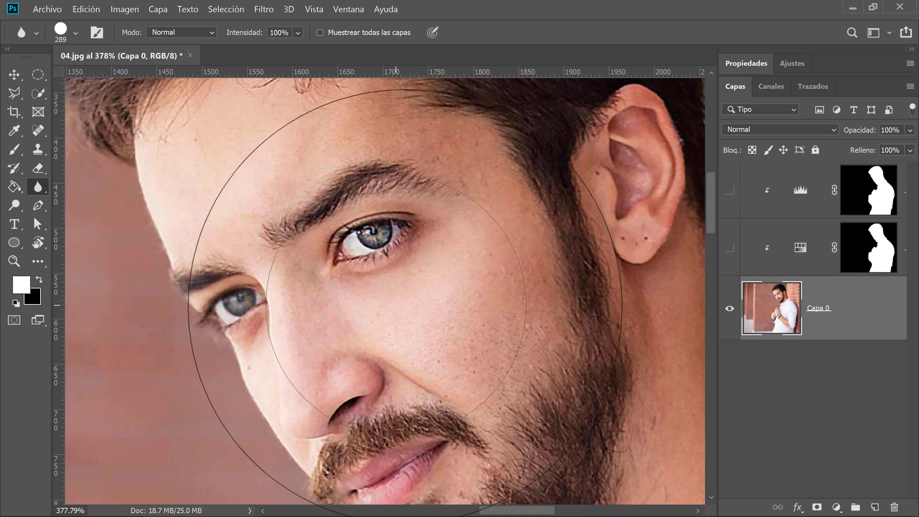
mouse_move(453, 291)
left_mouse_down()
mouse_move(363, 300)
mouse_move(105, 287)
left_mouse_up()
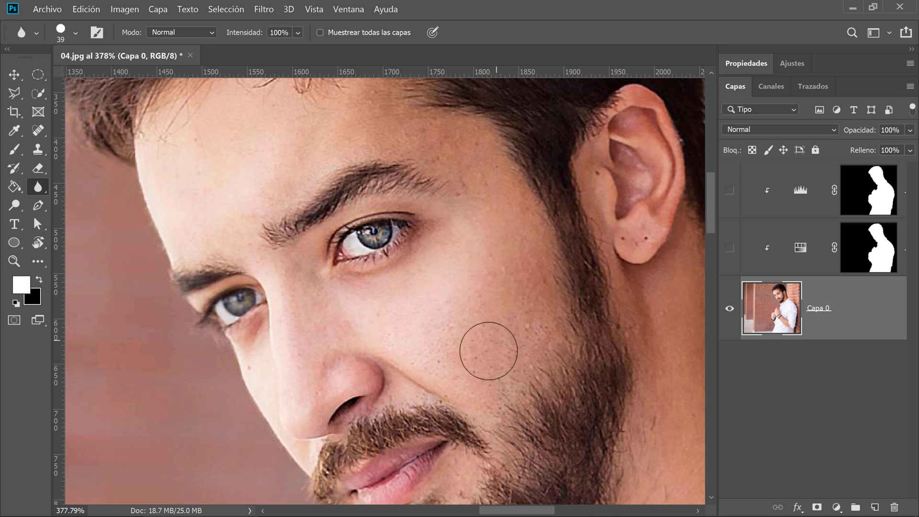
mouse_move(460, 330)
left_mouse_down()
mouse_move(531, 285)
mouse_move(488, 259)
mouse_move(468, 280)
mouse_move(473, 366)
left_mouse_up()
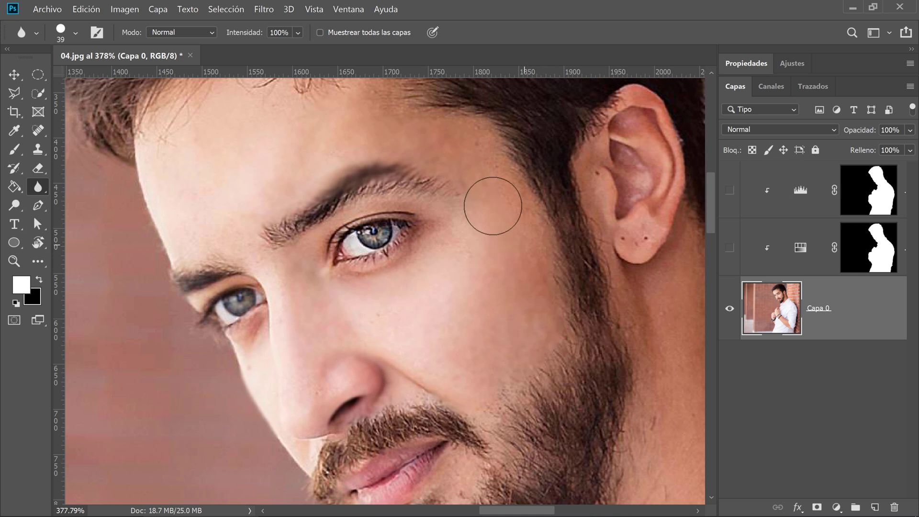
Step: Undo the blur stroke over the right eyebrow and recenter the view on the cheek
mouse_move(312, 191)
left_mouse_down()
mouse_move(255, 264)
mouse_move(201, 189)
mouse_move(340, 113)
mouse_move(435, 123)
mouse_move(480, 225)
mouse_move(406, 369)
mouse_move(421, 411)
mouse_move(467, 472)
mouse_move(541, 344)
mouse_move(509, 250)
mouse_move(497, 301)
mouse_move(515, 264)
mouse_move(450, 300)
mouse_move(455, 314)
mouse_move(472, 285)
mouse_move(472, 313)
left_mouse_up()
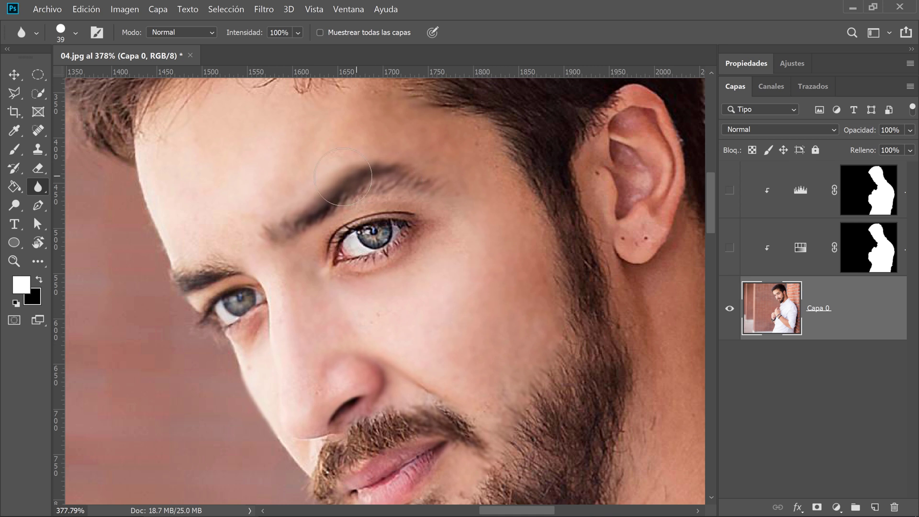
key("ctrl+z")
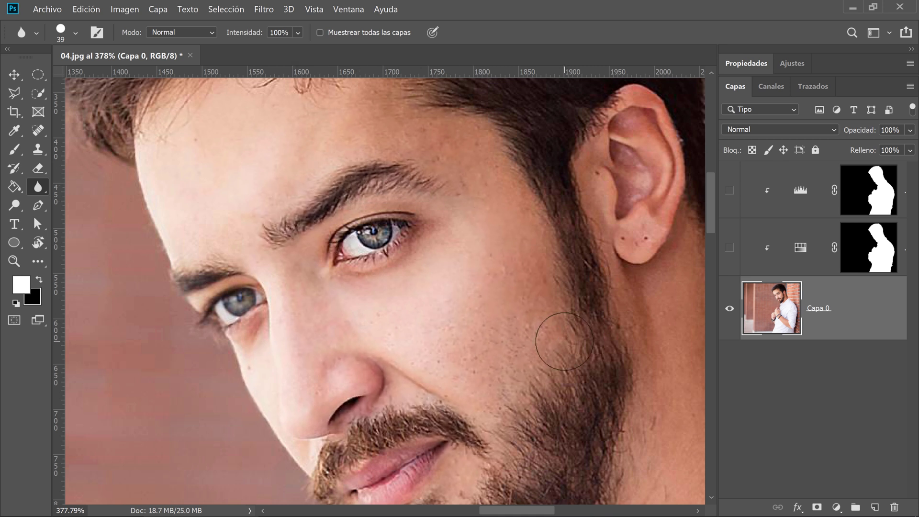
scroll(479, 318, "down", 3)
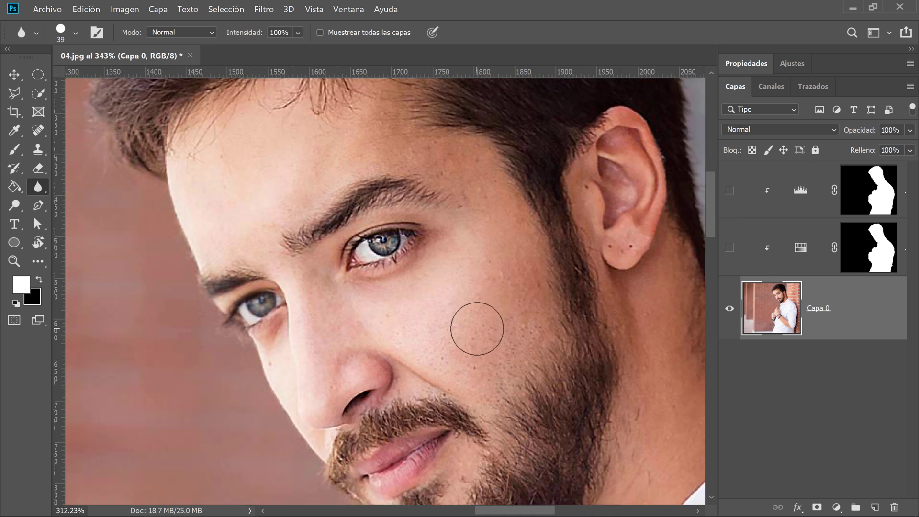
left_click_drag(416, 285, 390, 276)
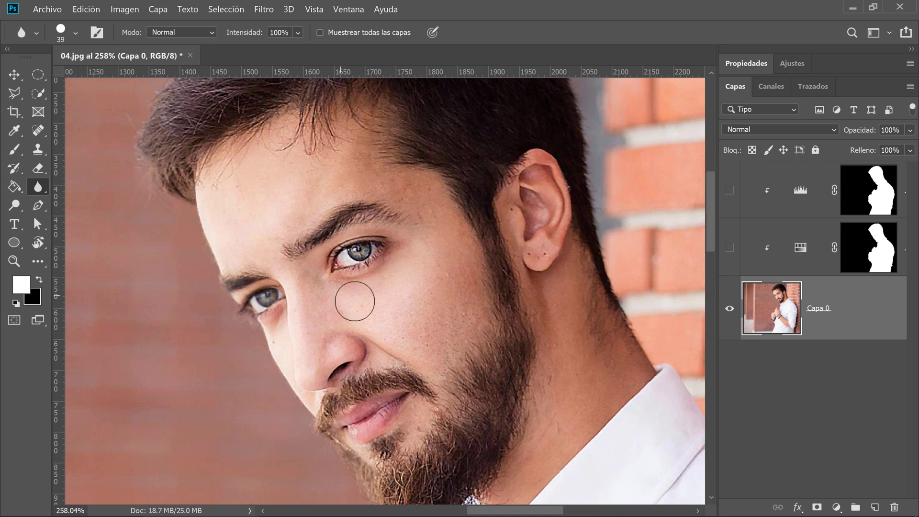
mouse_move(354, 301)
left_mouse_down()
mouse_move(347, 287)
mouse_move(371, 297)
mouse_move(345, 282)
left_mouse_up()
scroll(373, 292, "down", 3)
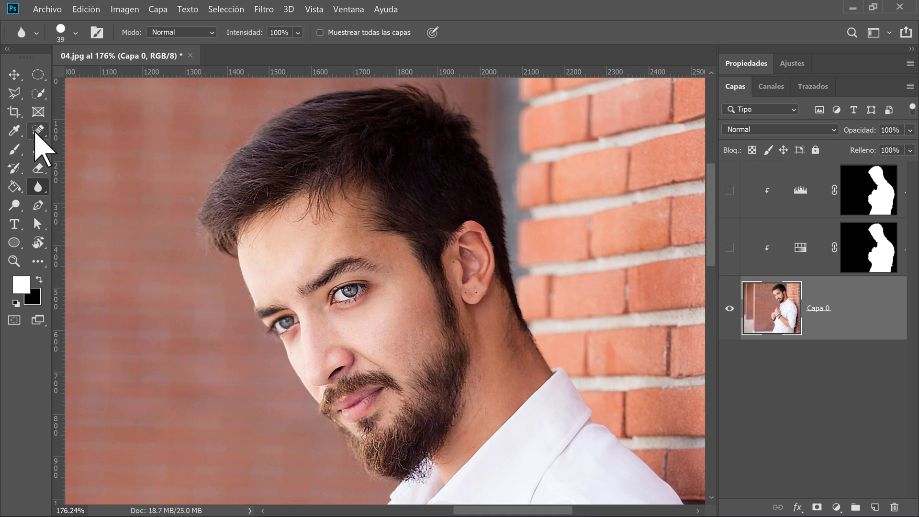
Step: With Quick Selection, paint over the neck, cheek, nose, hairline and ear to select the skin
left_click(38, 93)
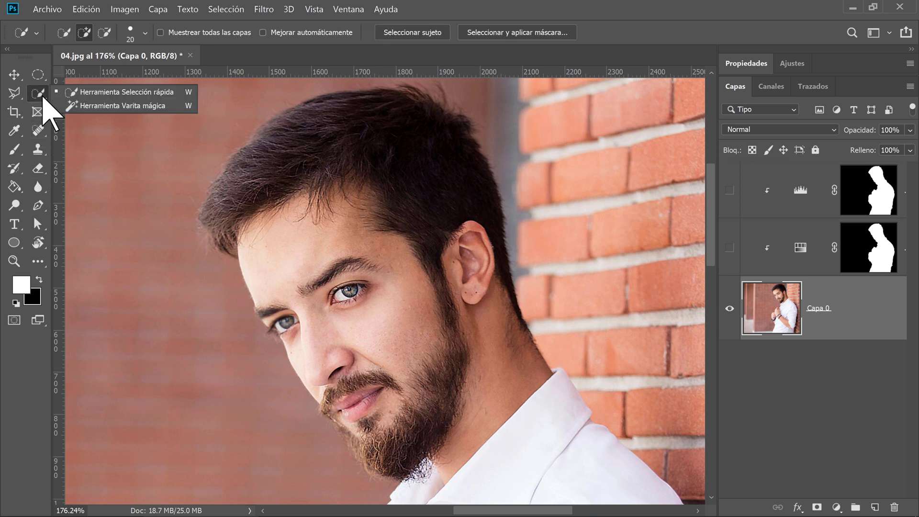
left_click(144, 93)
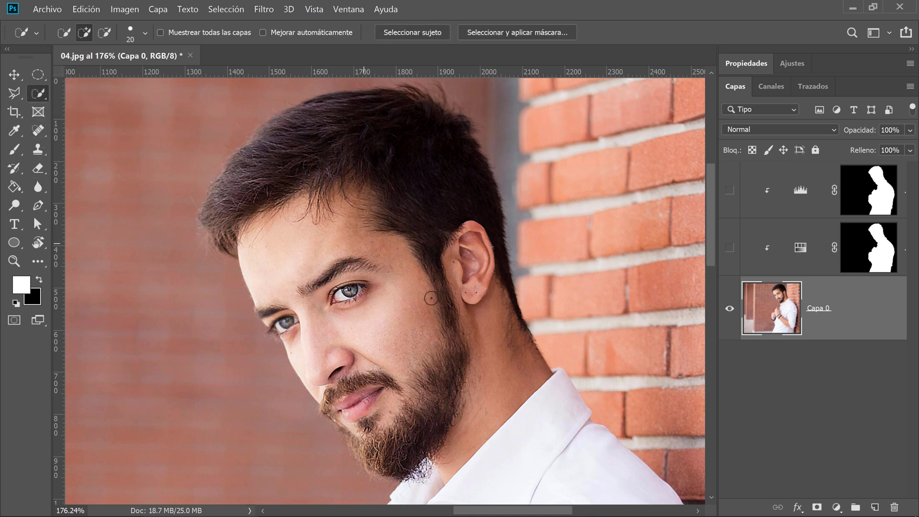
left_click_drag(475, 413, 471, 372)
left_click_drag(425, 351, 374, 339)
mouse_move(367, 205)
left_mouse_down()
mouse_move(287, 201)
mouse_move(249, 226)
left_mouse_up()
left_click_drag(467, 312, 466, 294)
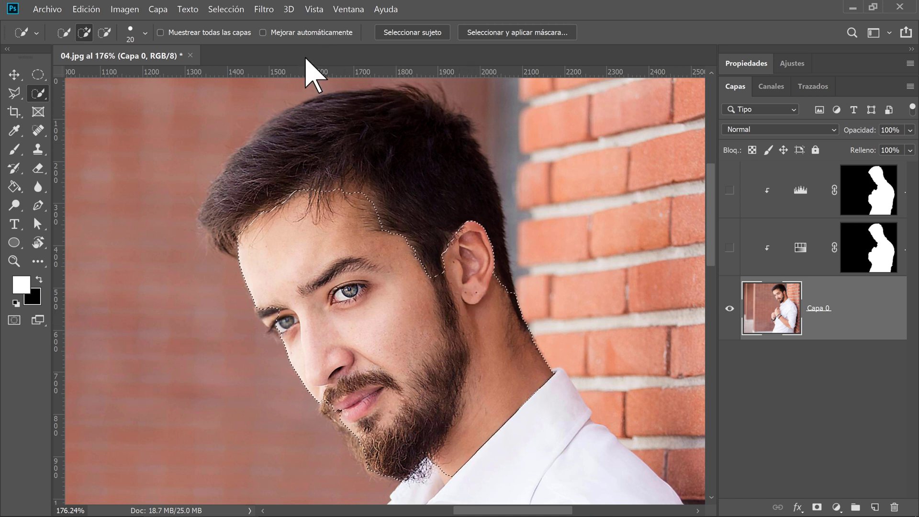
left_click(262, 10)
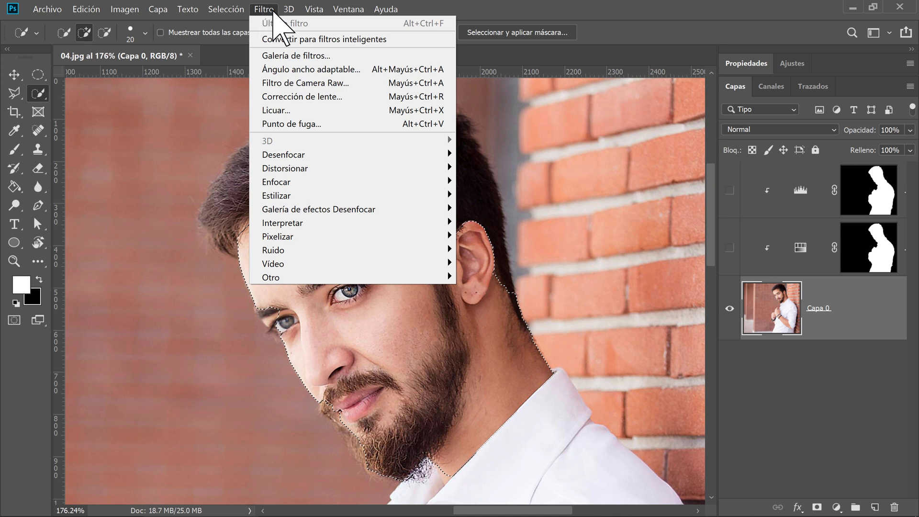
mouse_move(332, 225)
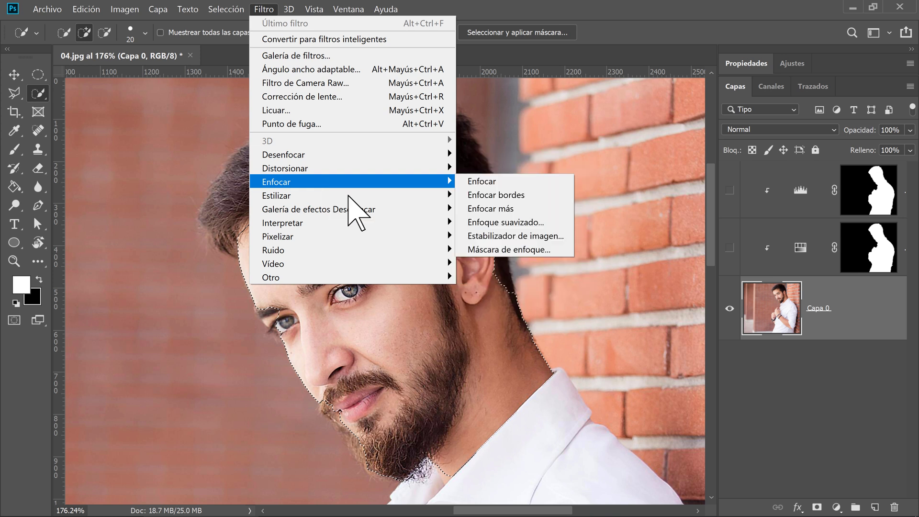
mouse_move(375, 156)
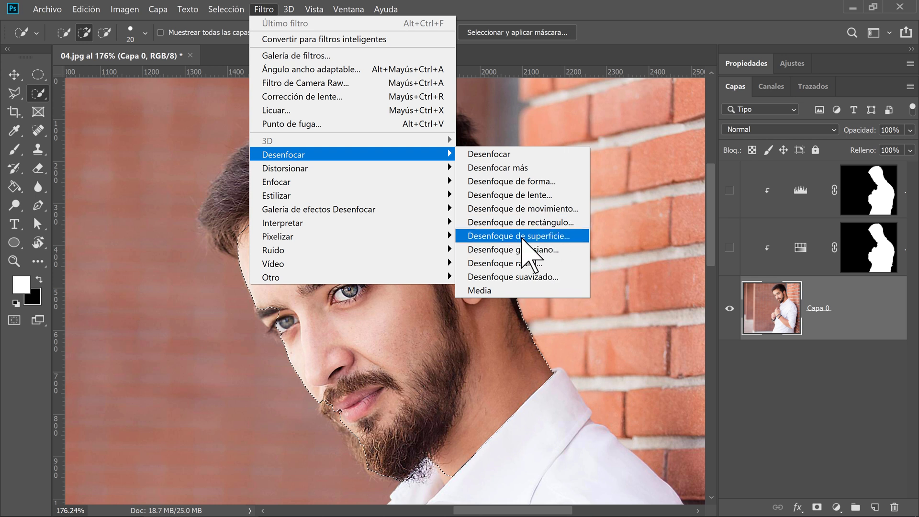
left_click(541, 237)
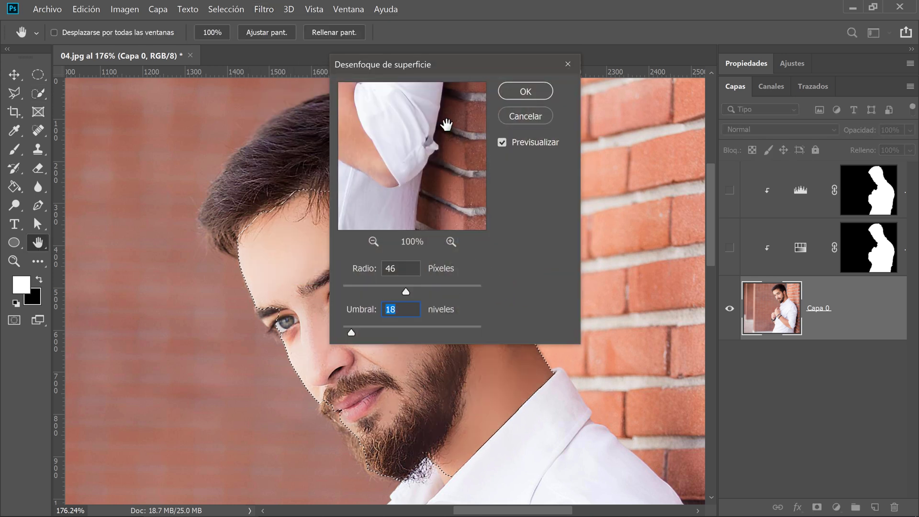
left_click_drag(464, 67, 671, 92)
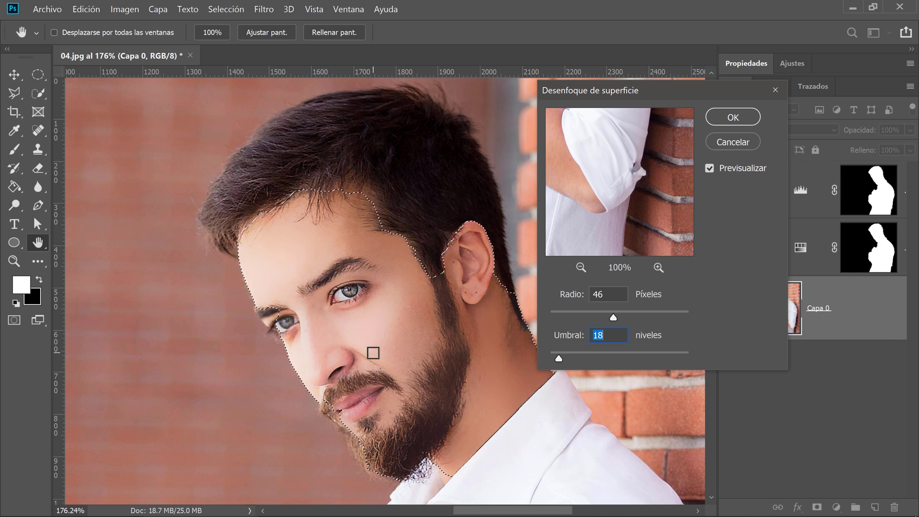
left_click_drag(676, 92, 607, 91)
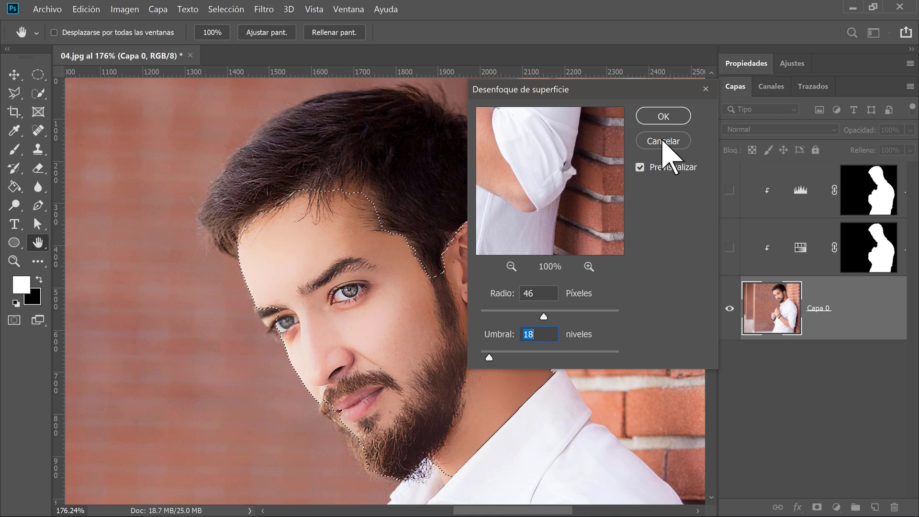
left_click(664, 143)
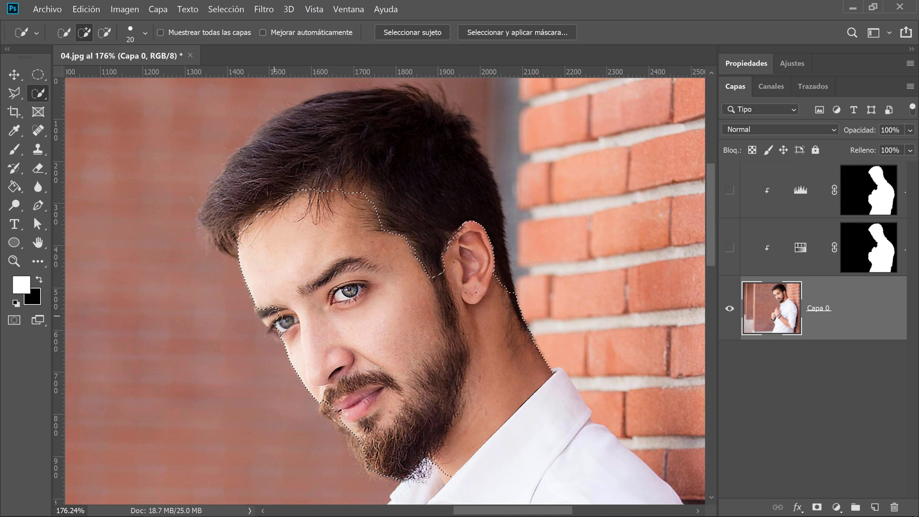
Step: Refine the face selection near the left eye and hairline with Quick Selection
left_click_drag(263, 305, 265, 312)
scroll(555, 373, "down", 1)
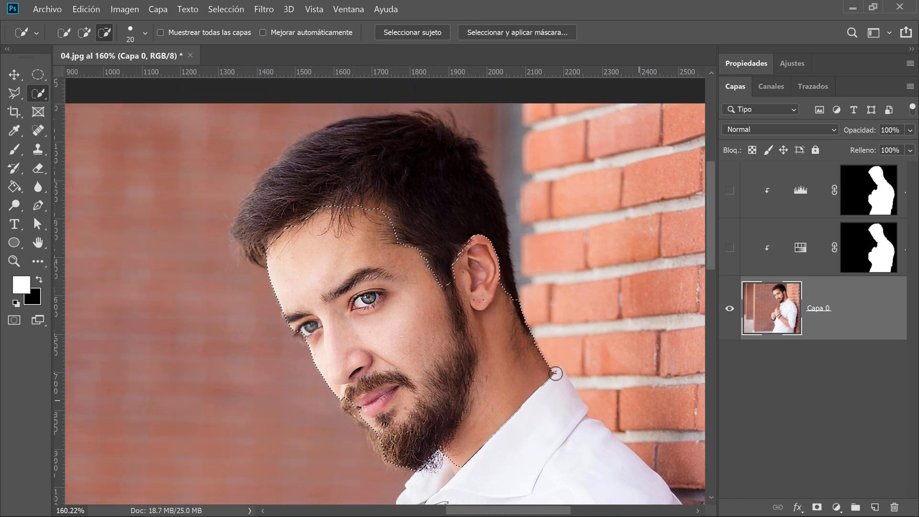
left_click(262, 11)
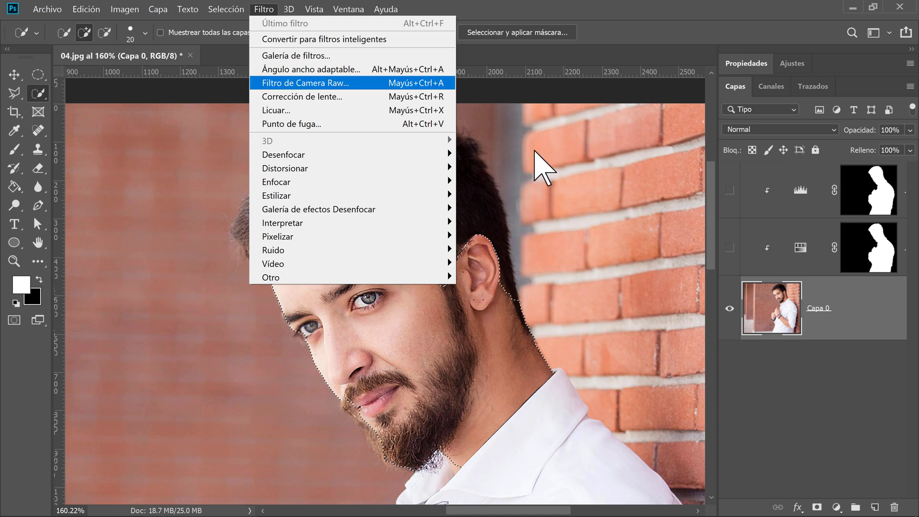
Step: Convert Capa 0 for Smart Filters via the Filter menu
right_click(876, 333)
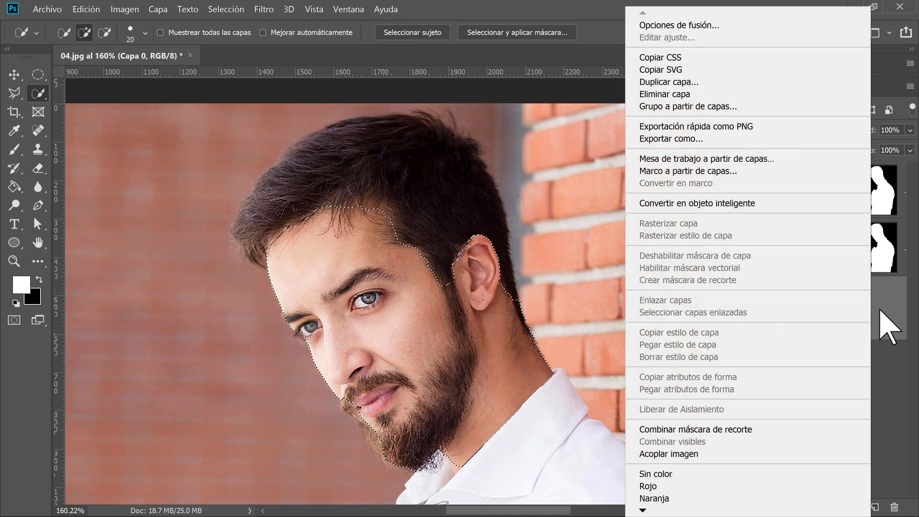
left_click(262, 8)
left_click(262, 8)
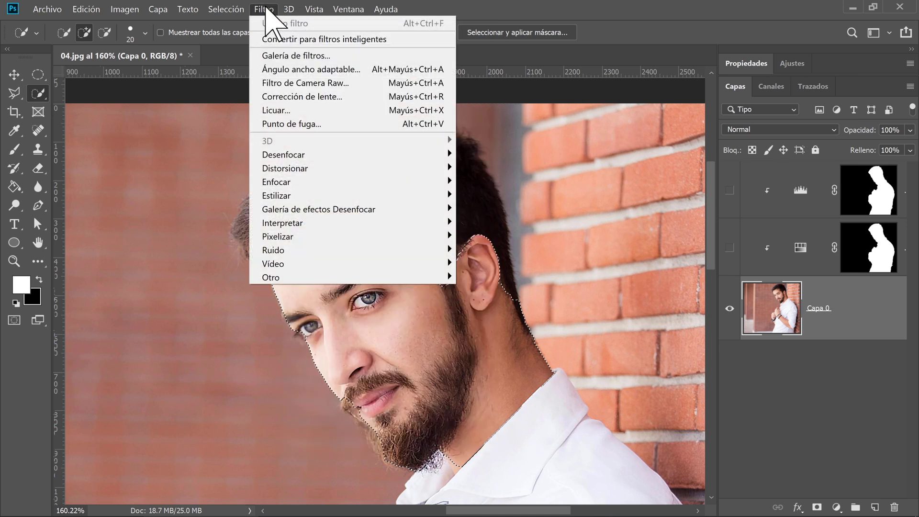
left_click(275, 37)
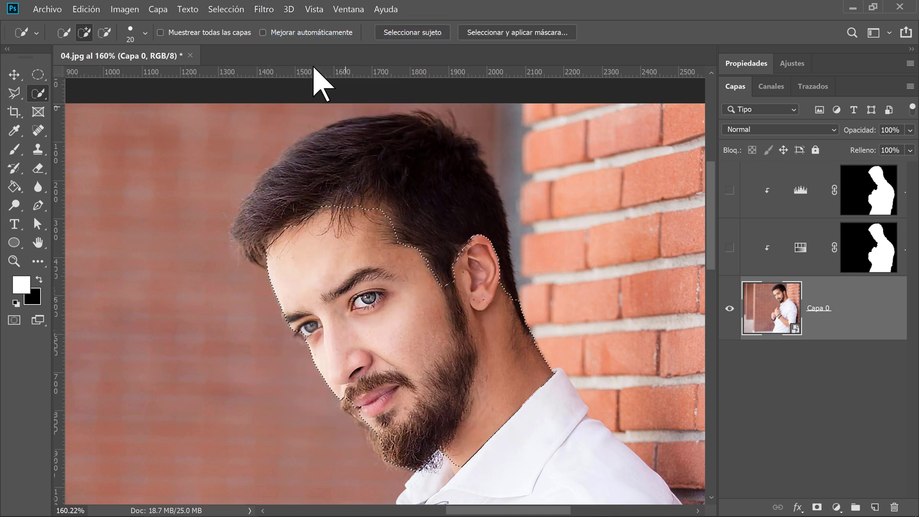
left_click(271, 10)
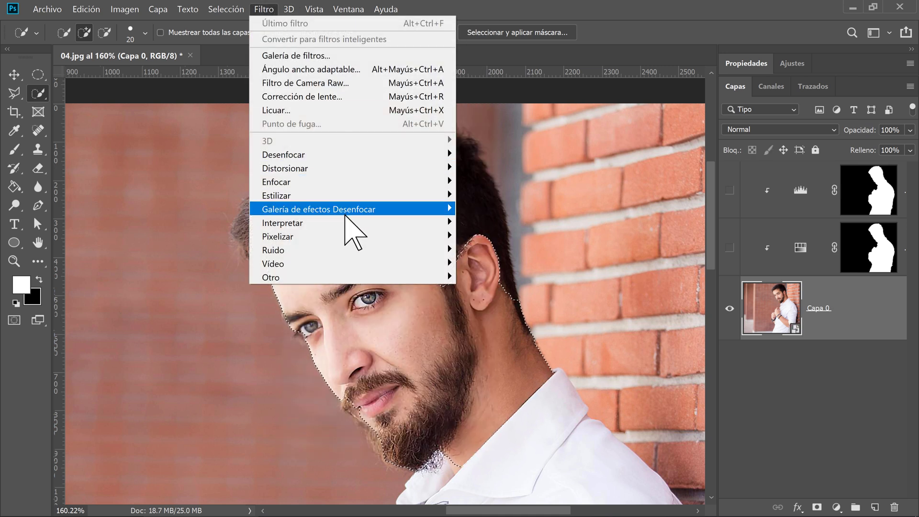
Step: Apply Surface Blur to Capa 0 as a smart filter with radius 57 and threshold 18
mouse_move(407, 154)
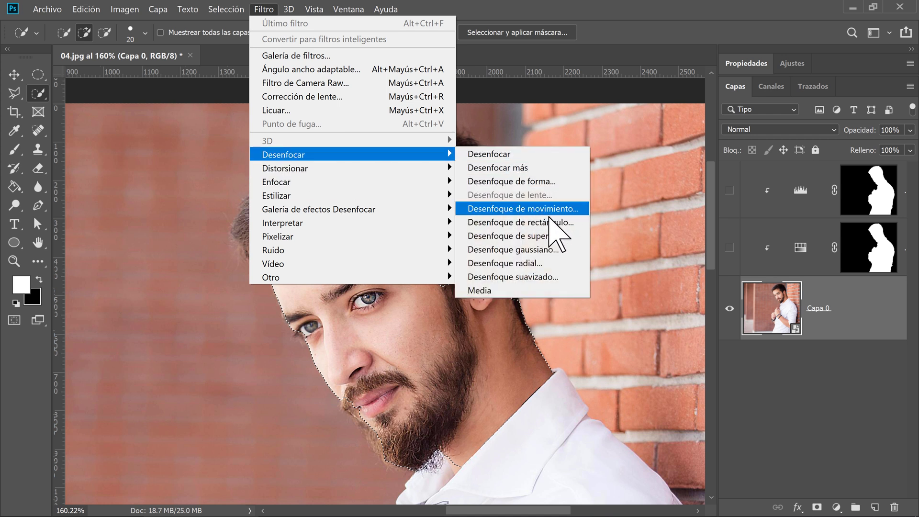
left_click(534, 236)
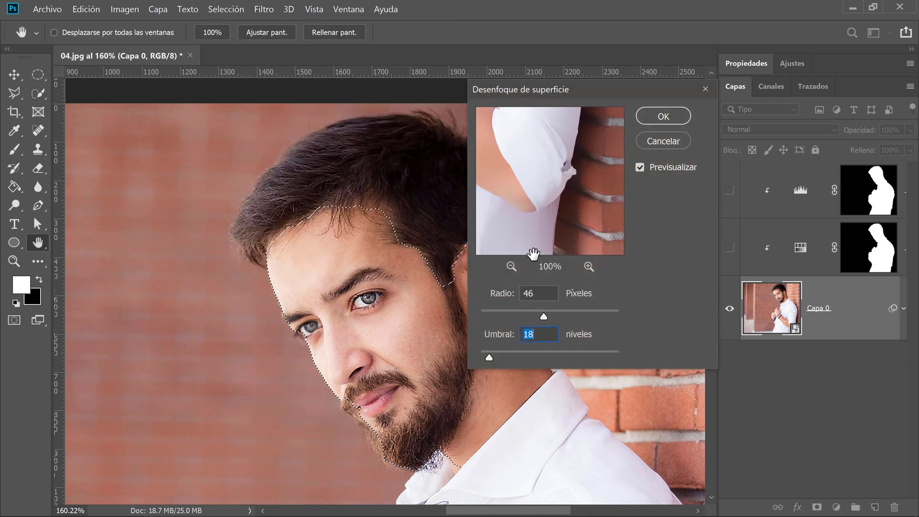
left_click_drag(577, 90, 607, 100)
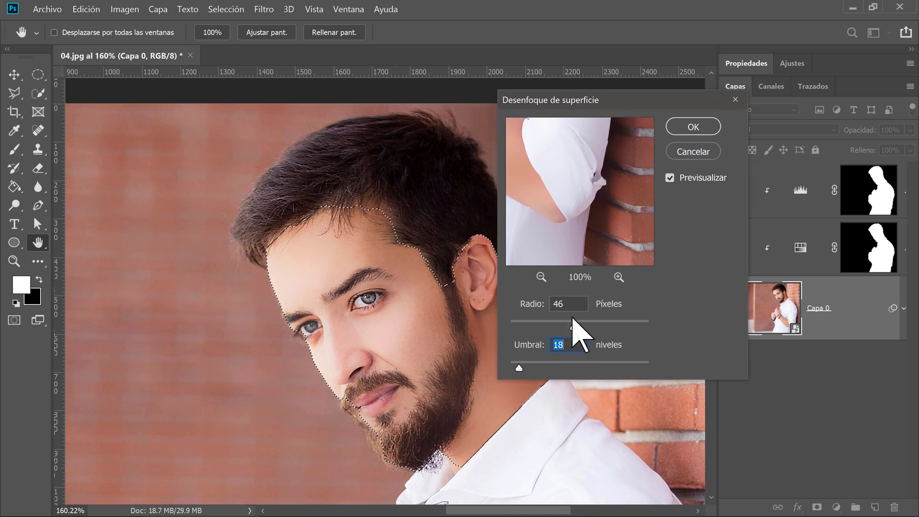
left_click_drag(558, 191, 625, 232)
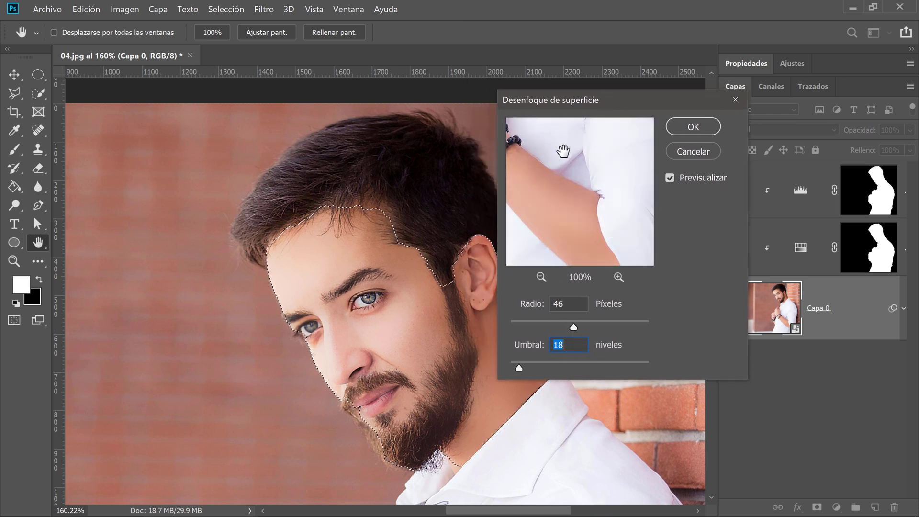
left_click_drag(568, 144, 621, 232)
left_click_drag(583, 169, 631, 253)
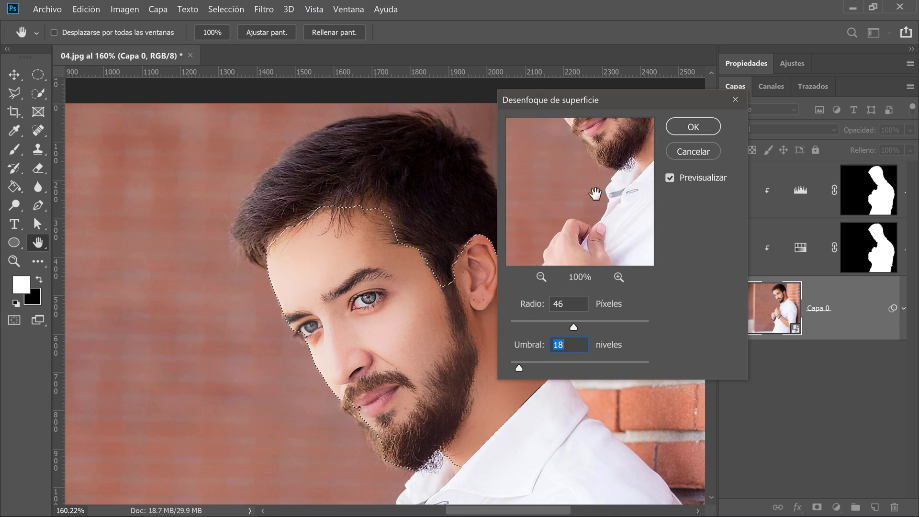
left_click_drag(595, 195, 581, 240)
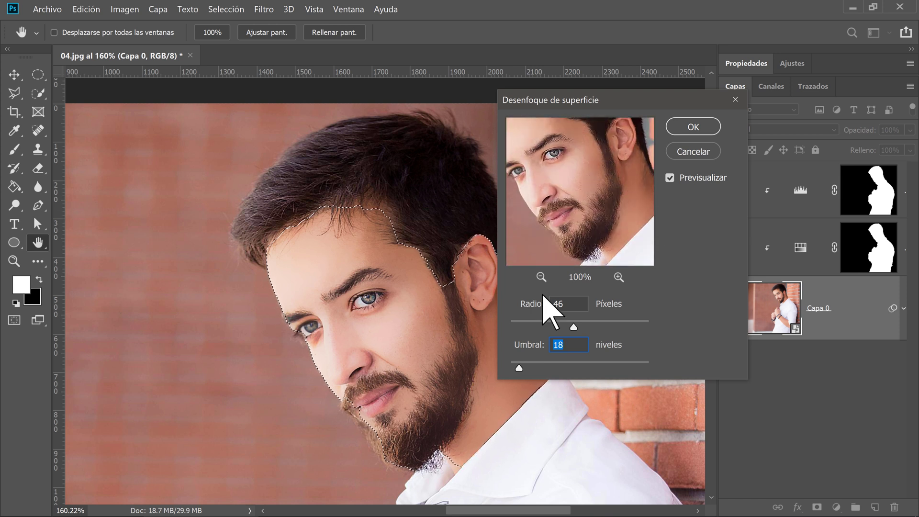
left_click_drag(574, 327, 589, 327)
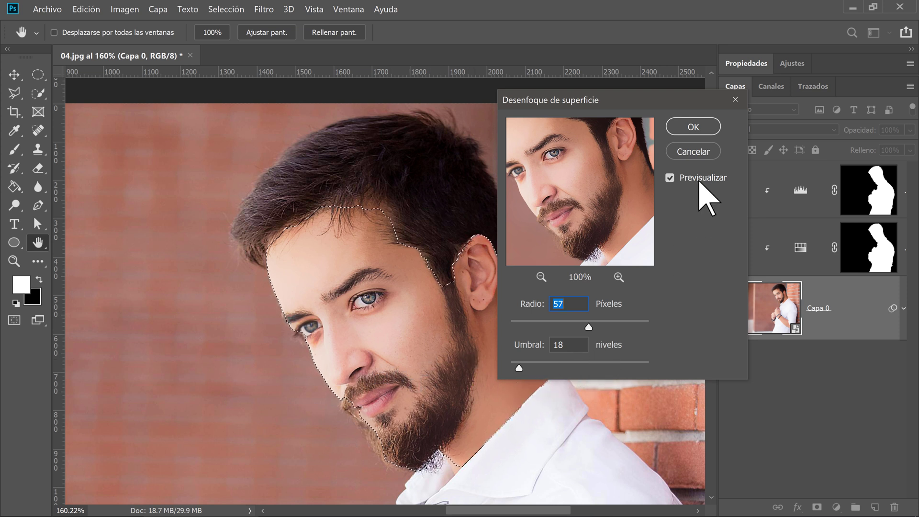
left_click(693, 128)
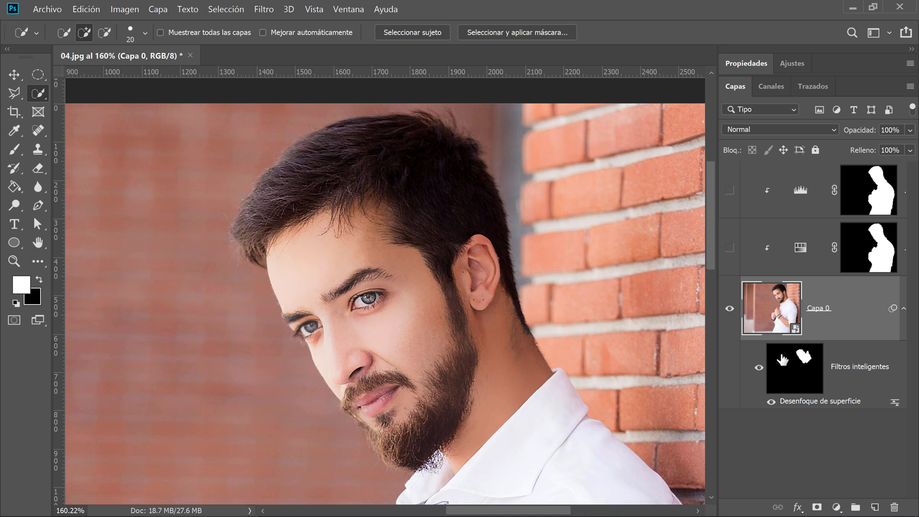
Step: Toggle the Smart Filters visibility off and on twice to compare the skin smoothing
left_click(759, 369)
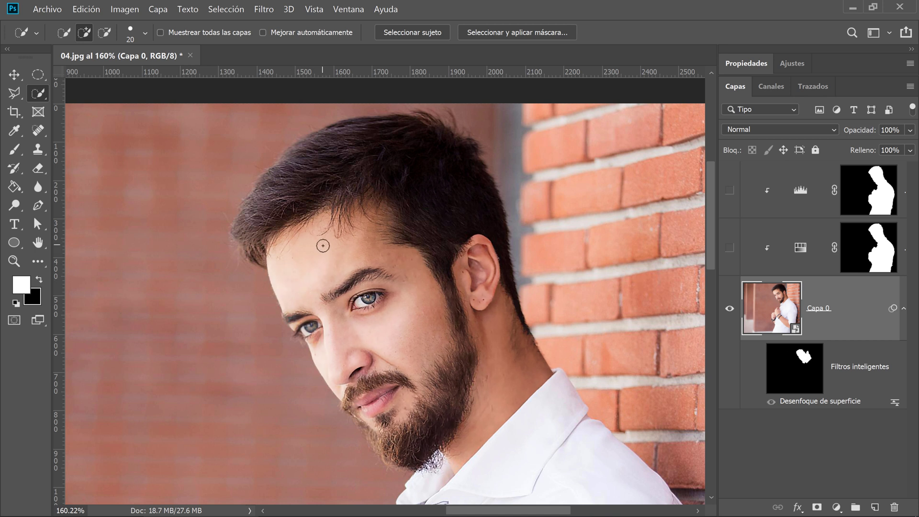
left_click(760, 369)
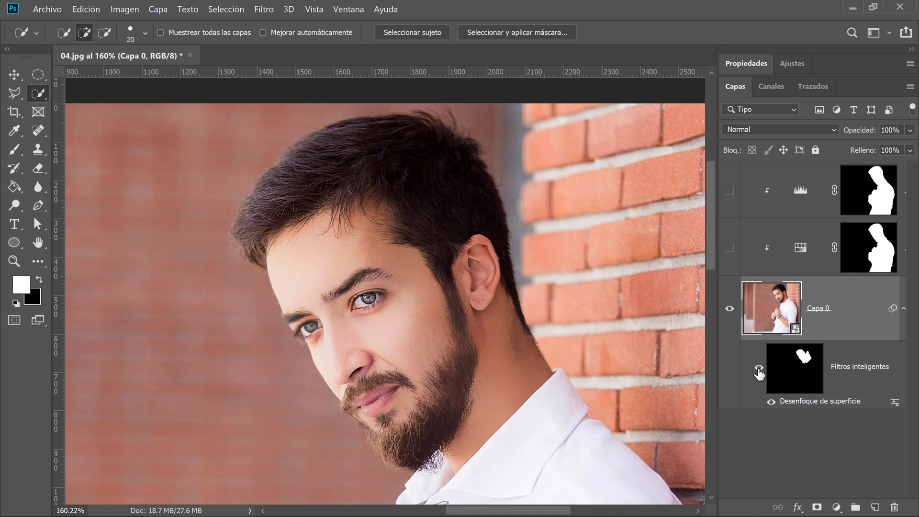
left_click(759, 369)
left_click(759, 370)
Step: Zoom in on the eyes and target the Surface Blur filter mask
scroll(277, 342, "up", 5)
left_click_drag(447, 303, 386, 306)
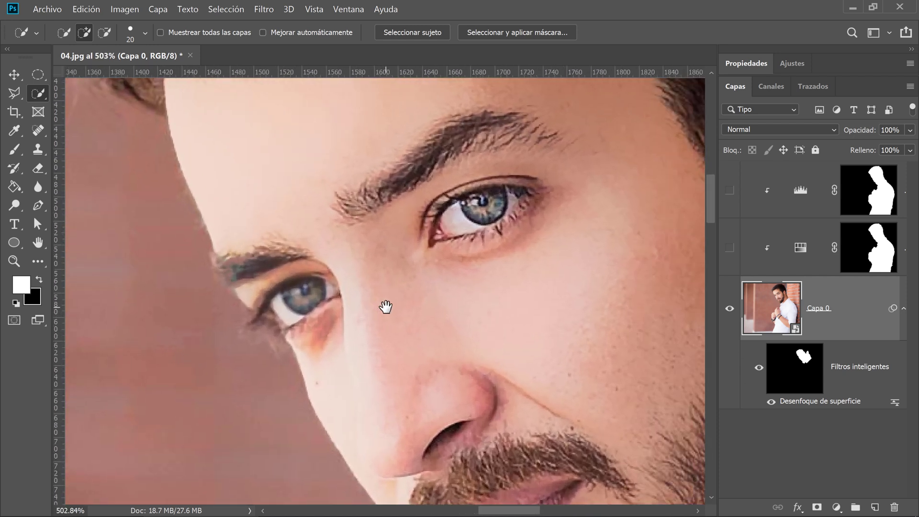
left_click(818, 380)
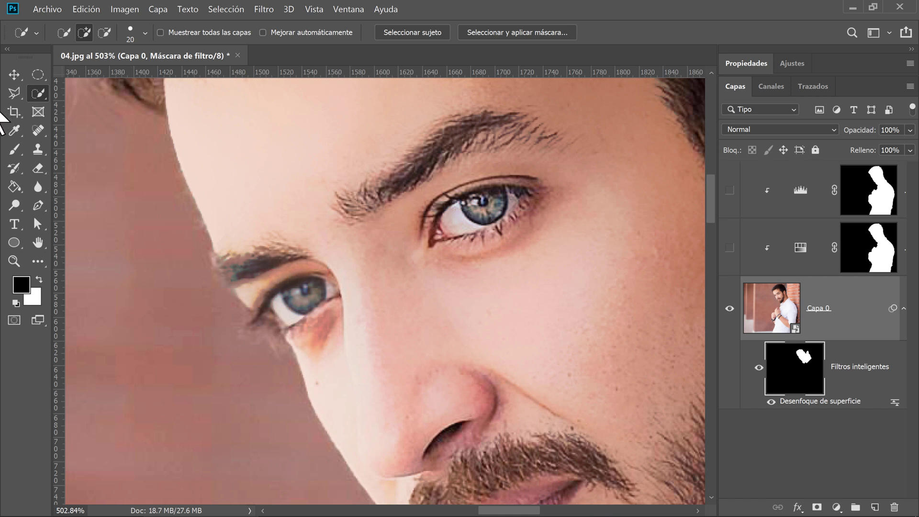
Step: Set up the regular Brush tool at 21 px with black as foreground colour
left_click(15, 149)
right_click(16, 148)
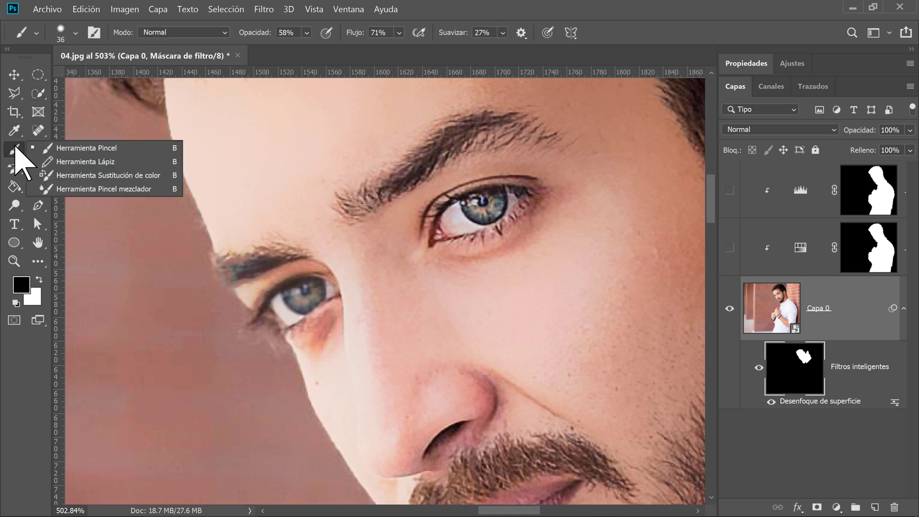
left_click(110, 149)
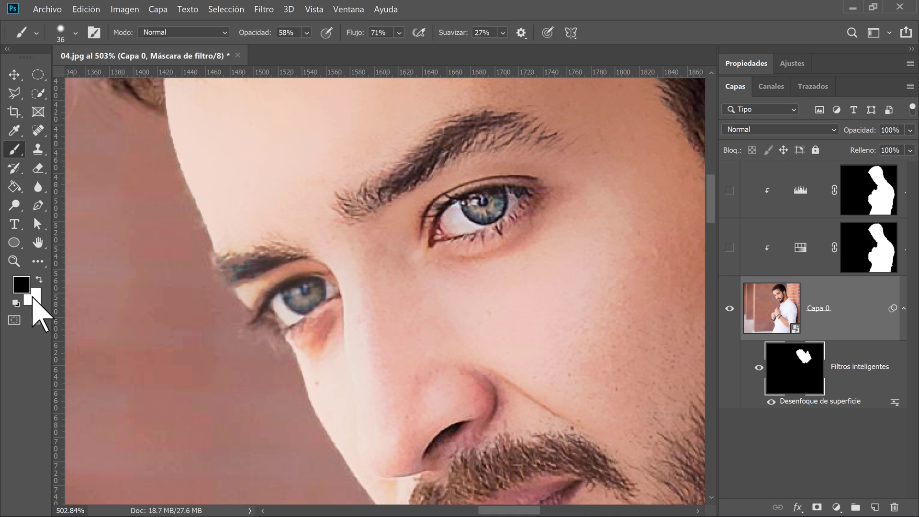
left_click(38, 281)
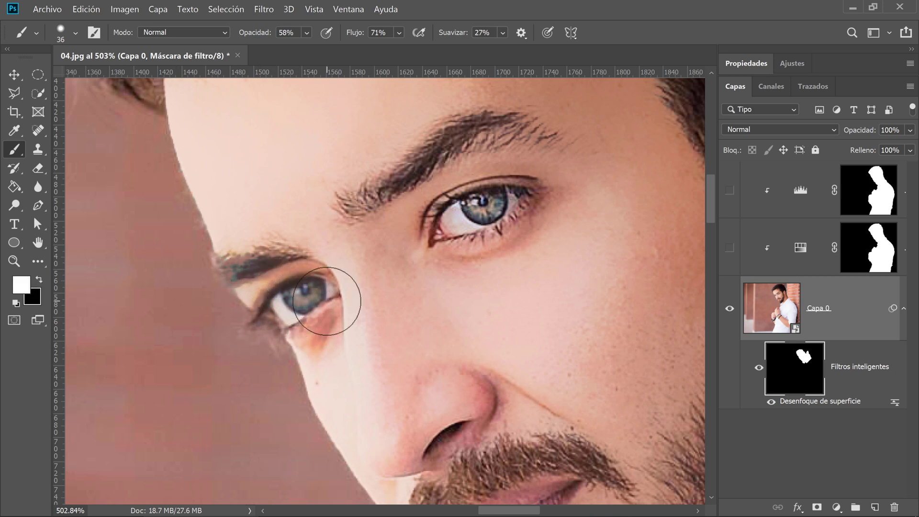
right_click(321, 299)
right_click(308, 297, "alt")
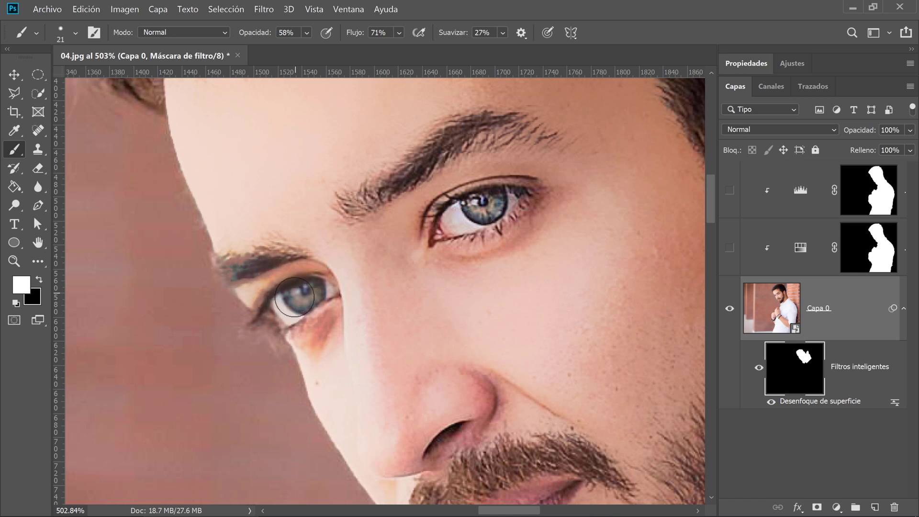
left_click(38, 281)
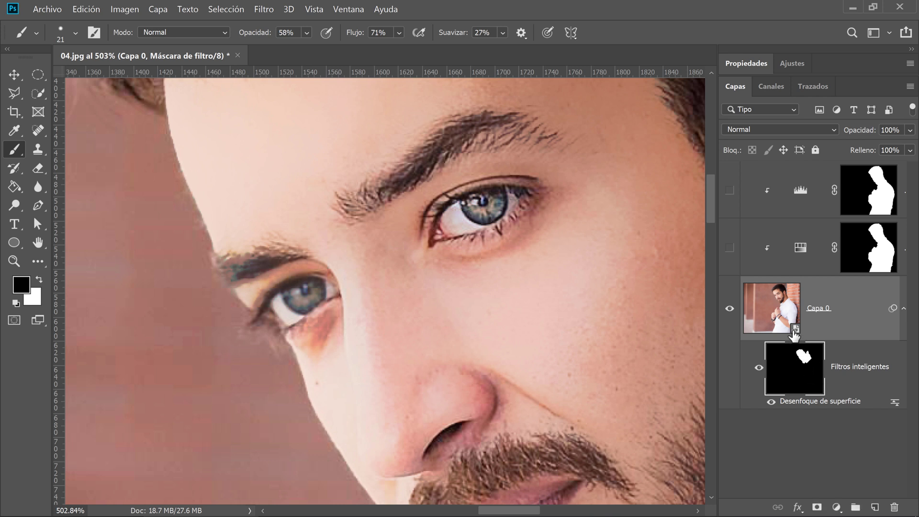
Step: Cancel the rasterize warning, retarget the filter mask, and paint black over both eyes
left_click(785, 303)
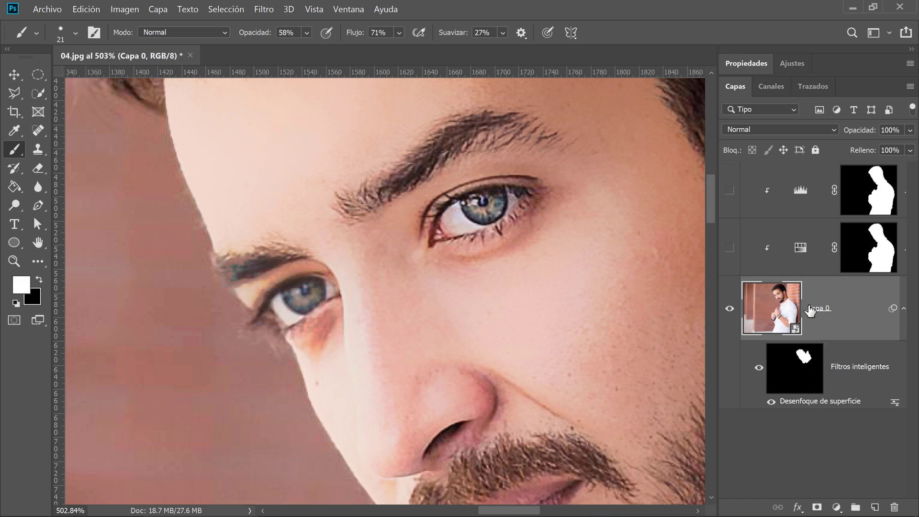
left_click(400, 305)
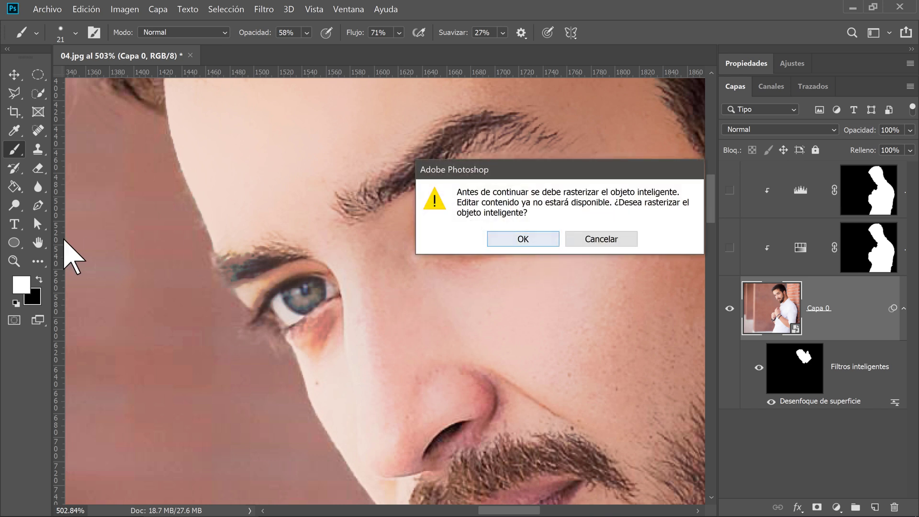
left_click(579, 239)
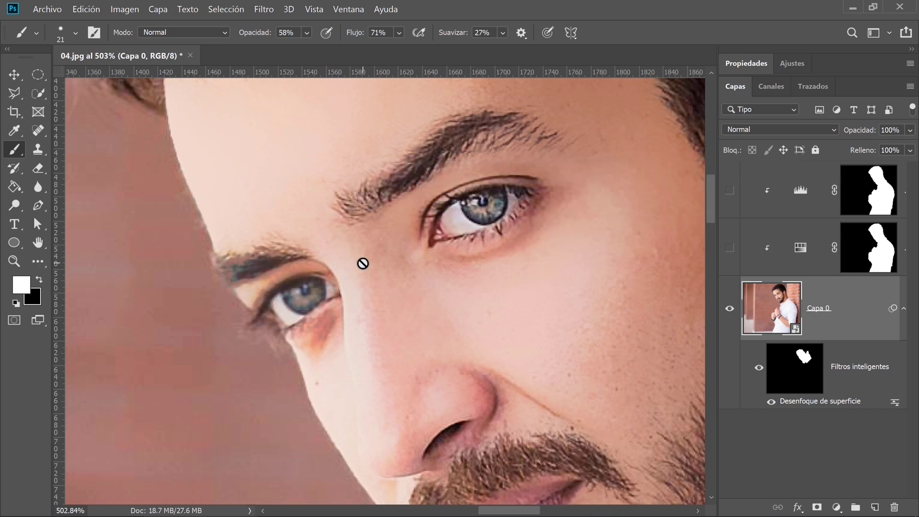
left_click(810, 355)
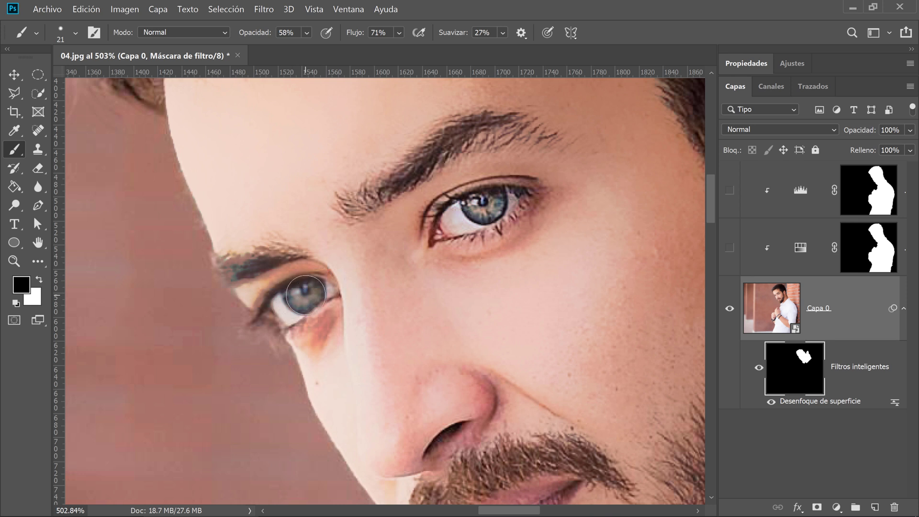
mouse_move(289, 309)
left_mouse_down()
mouse_move(318, 292)
mouse_move(293, 296)
mouse_move(312, 302)
left_mouse_up()
mouse_move(479, 215)
left_mouse_down()
mouse_move(452, 235)
mouse_move(509, 199)
mouse_move(450, 222)
mouse_move(468, 209)
mouse_move(493, 212)
left_mouse_up()
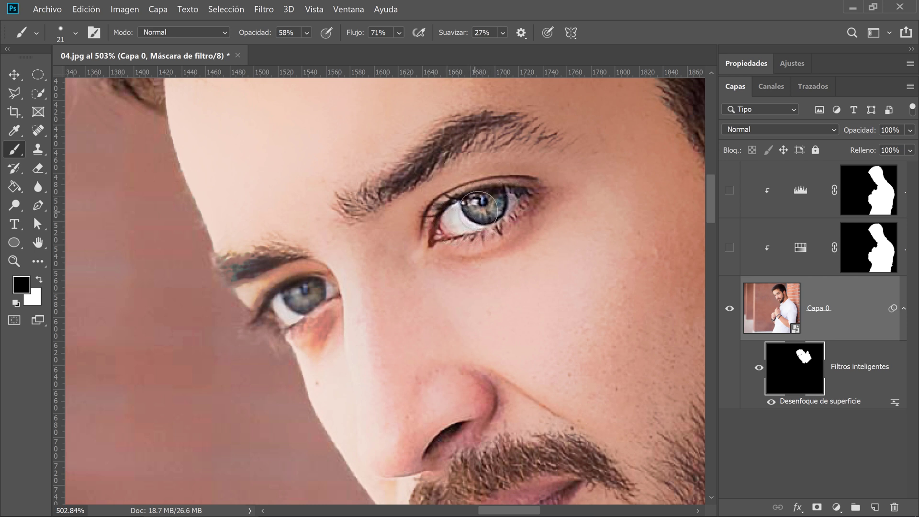
Step: Set brush opacity and flow to 100% and paint black over both irises
key("0")
left_click_drag(354, 33, 438, 38)
mouse_move(324, 291)
left_mouse_down()
mouse_move(281, 312)
mouse_move(294, 278)
left_mouse_up()
mouse_move(392, 243)
left_mouse_down()
mouse_move(507, 212)
mouse_move(452, 232)
mouse_move(494, 198)
left_mouse_up()
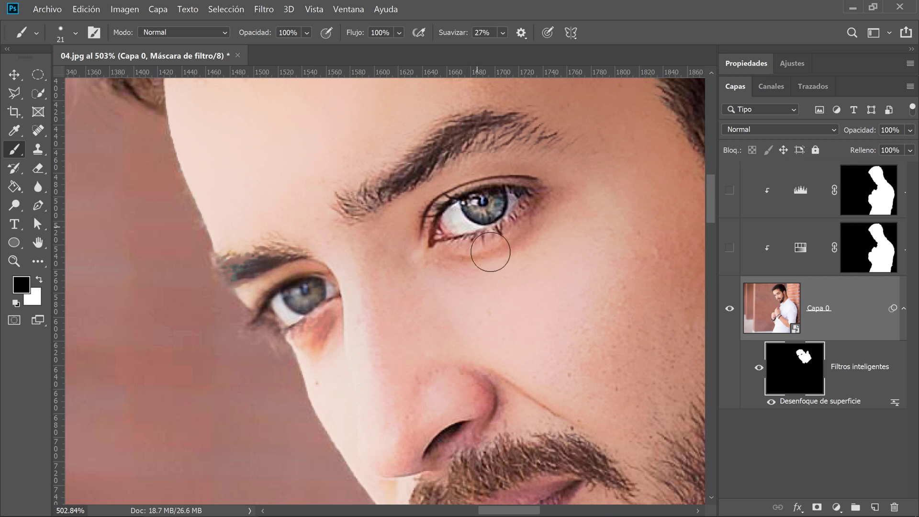
Step: Paint the eyebrows and lashes out of the blur mask, then fit the photo with Ctrl+0
left_click_drag(506, 386, 498, 187)
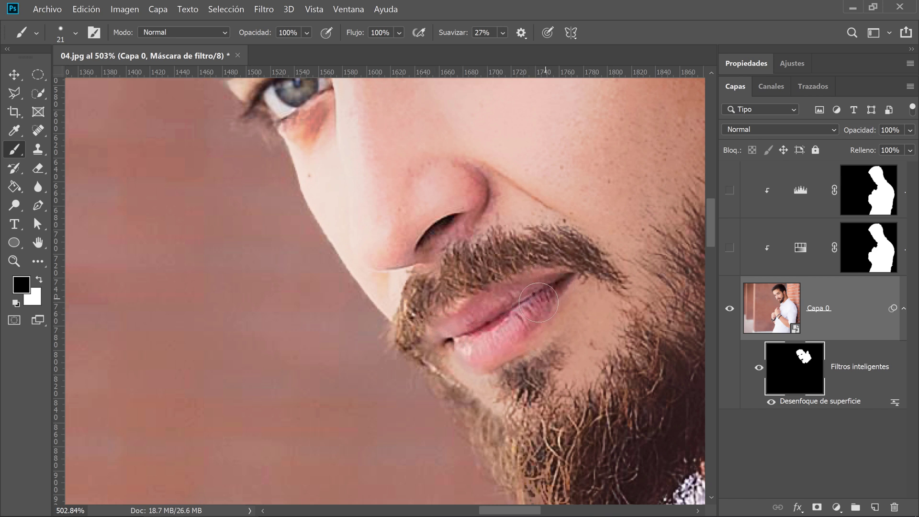
left_click_drag(507, 245, 496, 323)
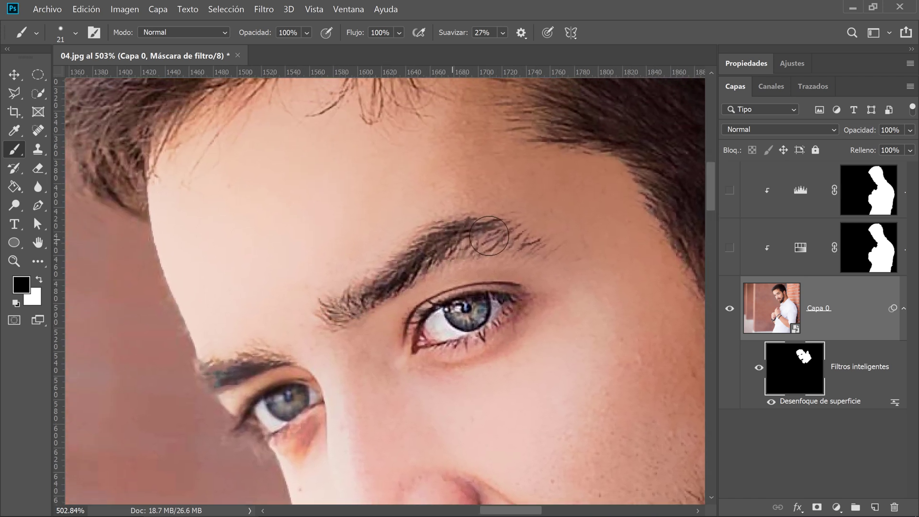
mouse_move(489, 236)
left_mouse_down()
mouse_move(565, 250)
mouse_move(538, 250)
left_mouse_up()
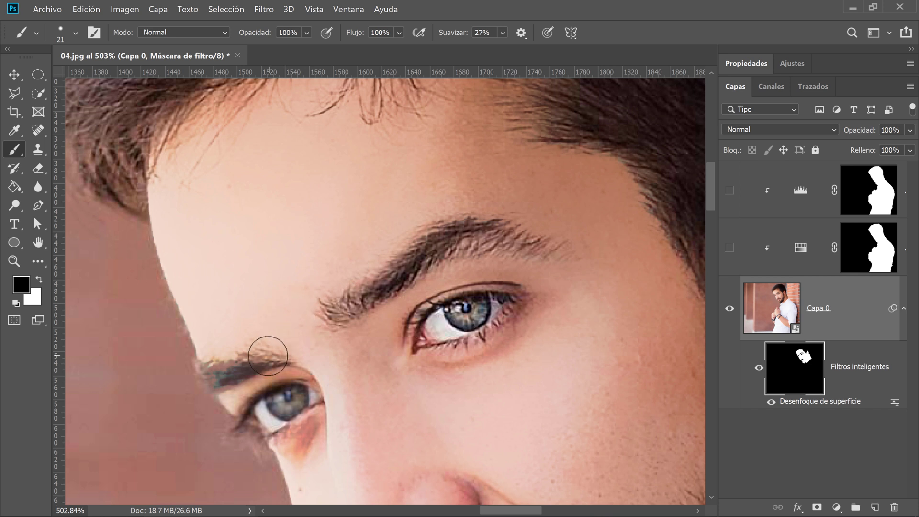
mouse_move(268, 355)
left_mouse_down()
mouse_move(207, 376)
mouse_move(242, 443)
mouse_move(238, 428)
left_mouse_up()
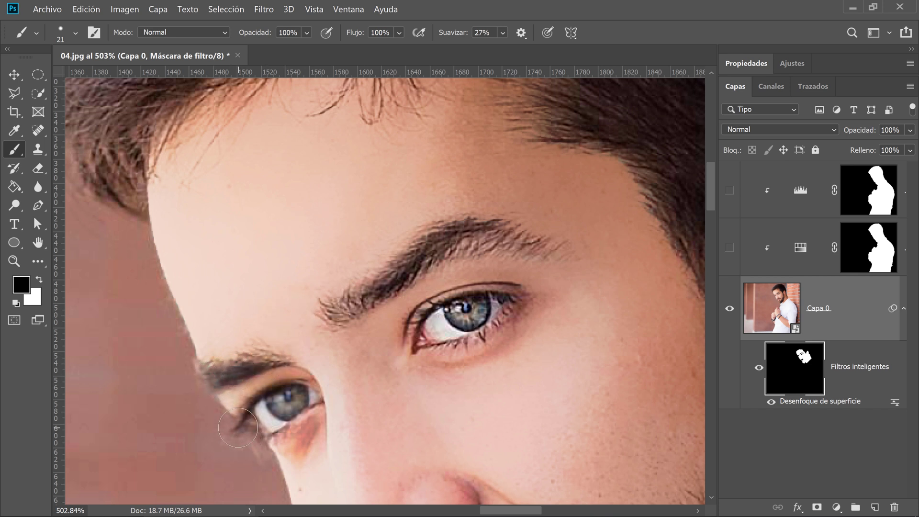
mouse_move(415, 319)
left_mouse_down()
mouse_move(433, 326)
mouse_move(460, 294)
mouse_move(511, 298)
mouse_move(477, 341)
mouse_move(433, 345)
mouse_move(426, 312)
left_mouse_up()
scroll(472, 300, "up", 2)
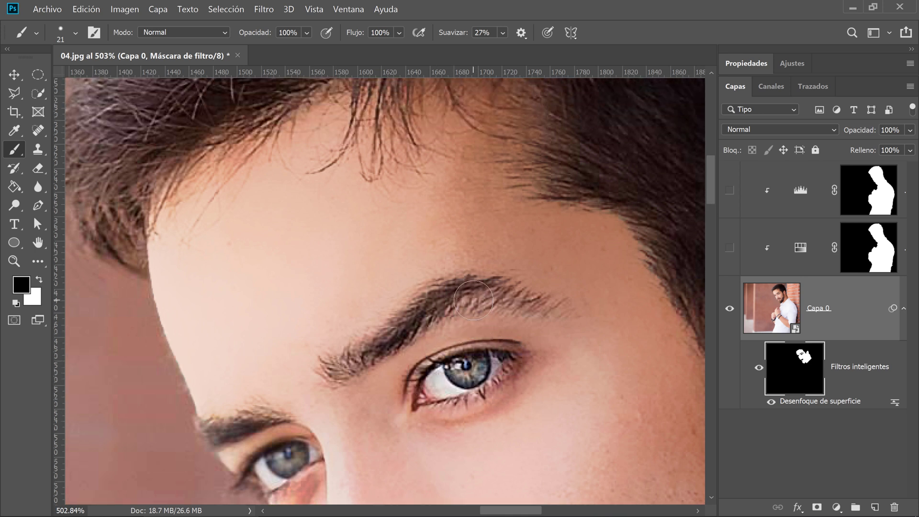
key("ctrl+0")
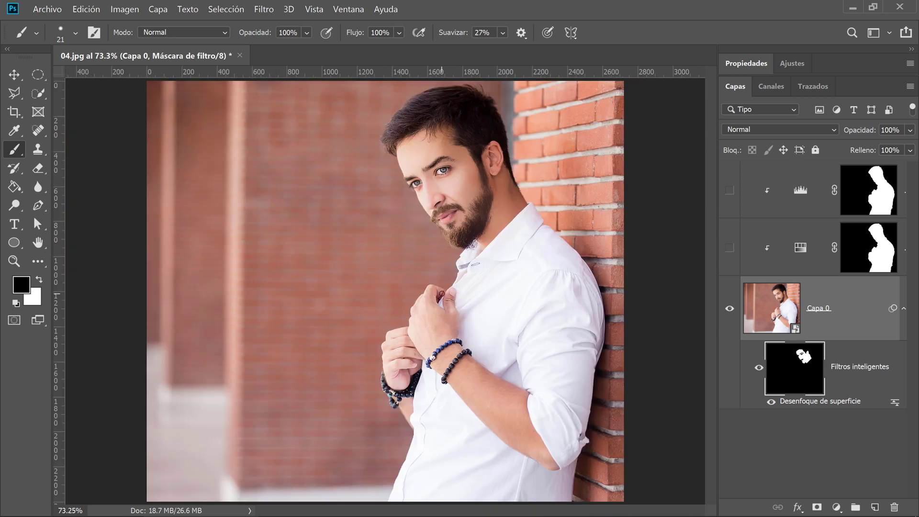
Step: With the Move tool, toggle the smart filters off and on to compare
left_click(20, 73)
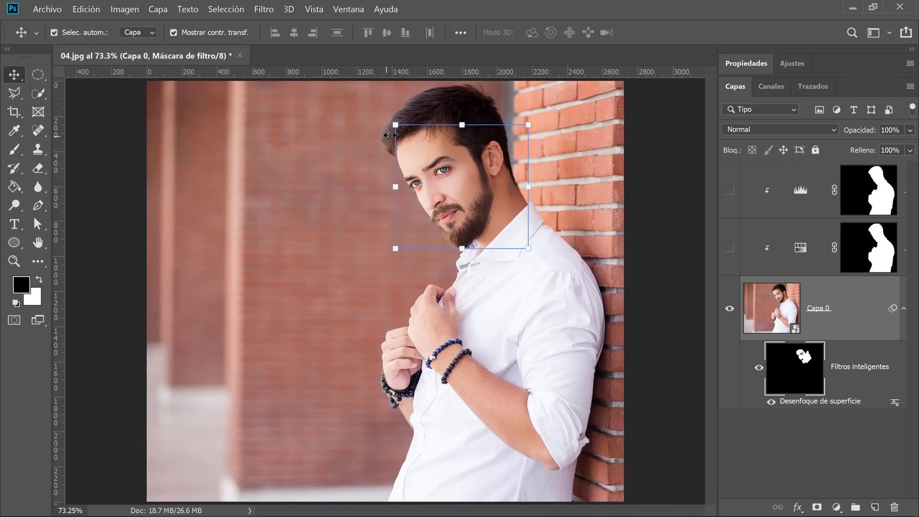
left_click(809, 455)
left_click(760, 372)
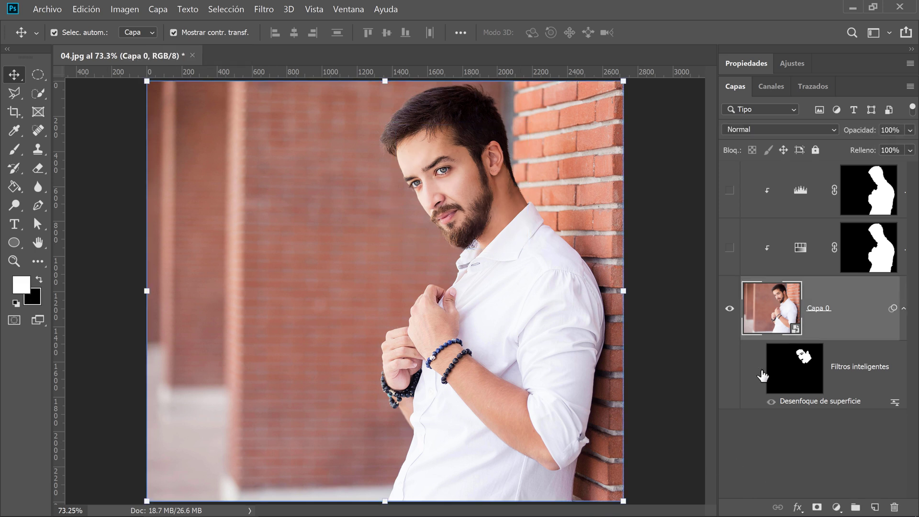
left_click(761, 371)
Step: Make both hidden adjustment layers visible again and clear the layer selection
left_click(729, 248)
left_click(731, 192)
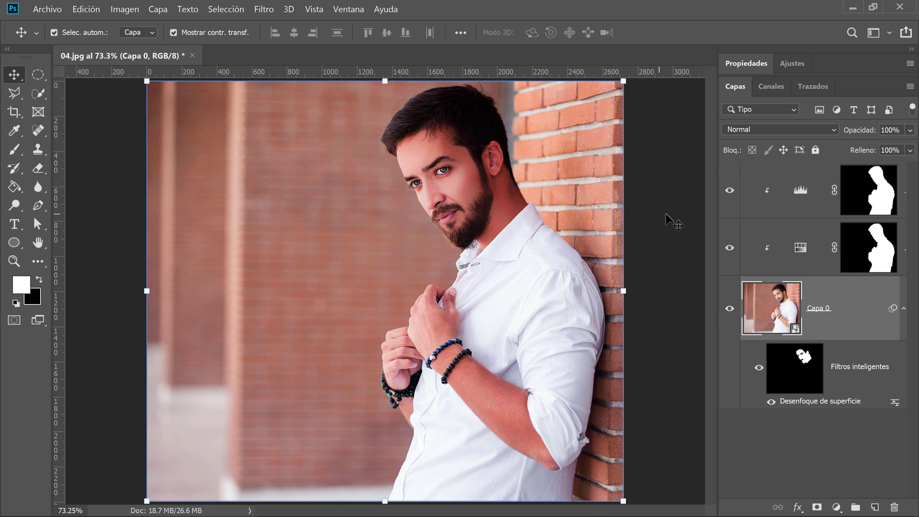
left_click(627, 207)
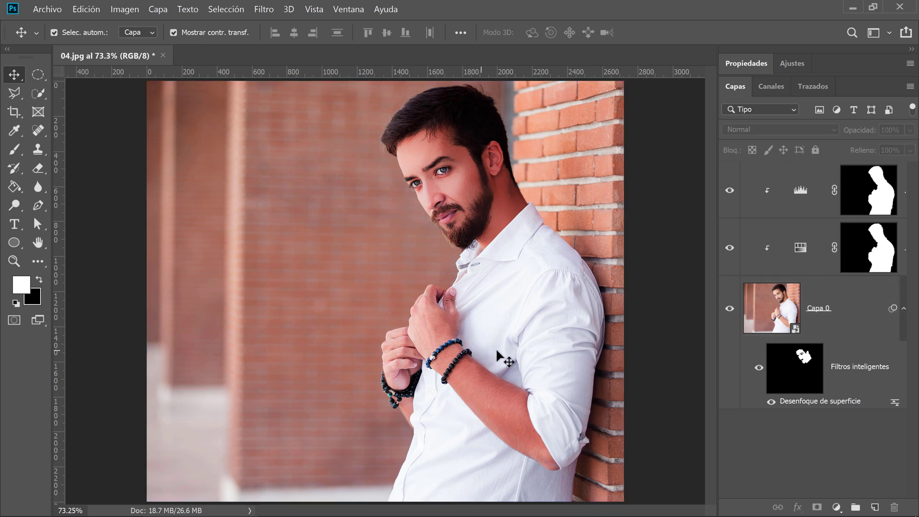